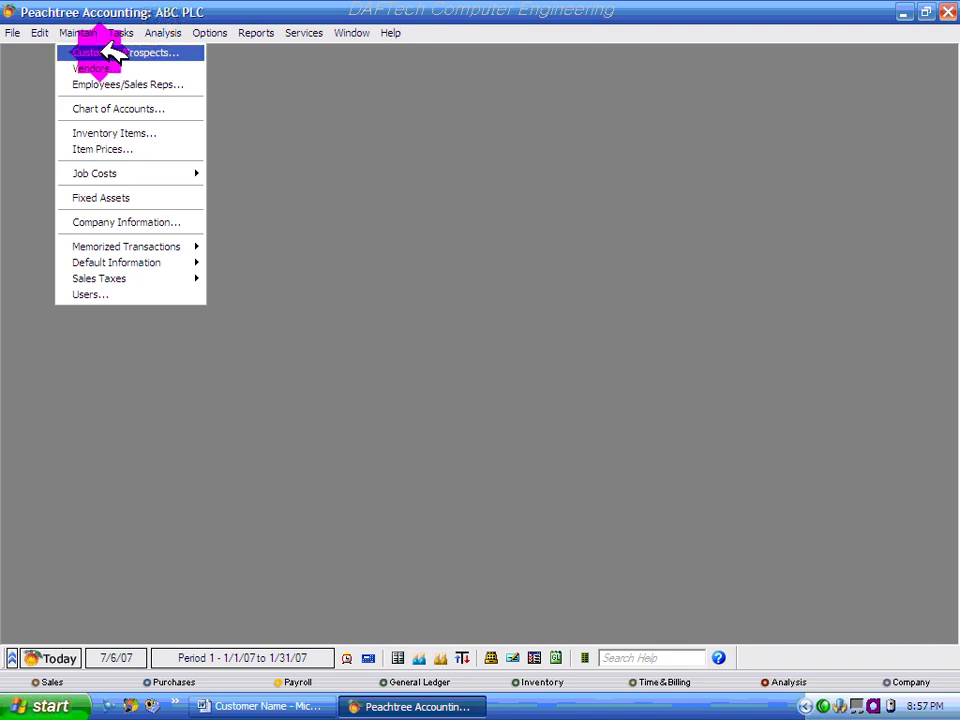
Step: Open the Maintain Customers/Prospects window, checking the customer beginning balance table in Word before returning to the blank record
left_click(113, 52)
left_click_drag(321, 165, 325, 130)
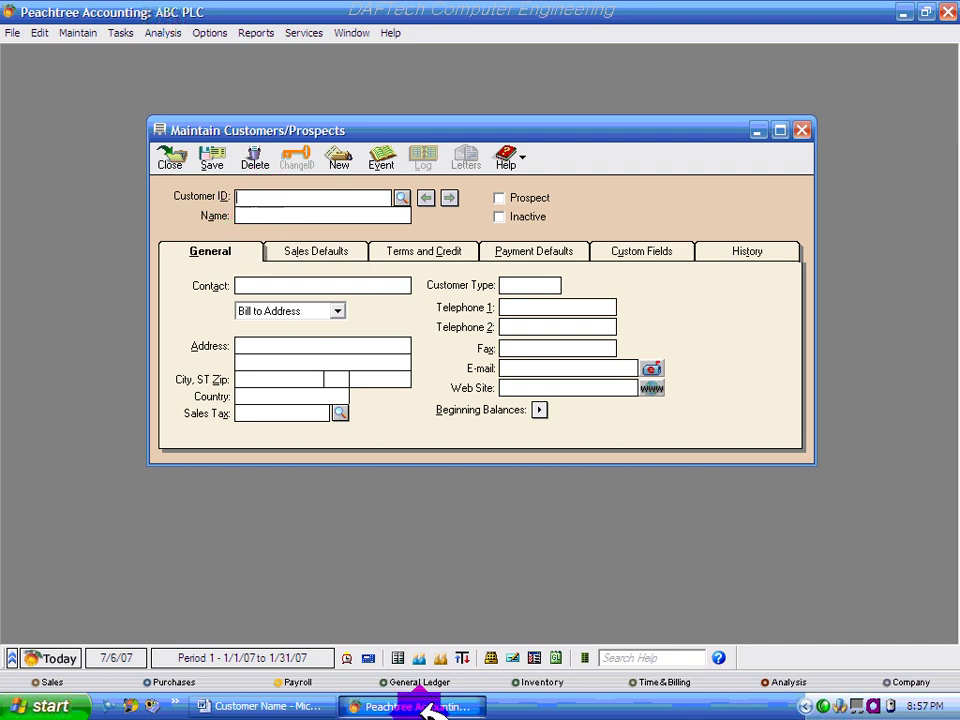
left_click(240, 704)
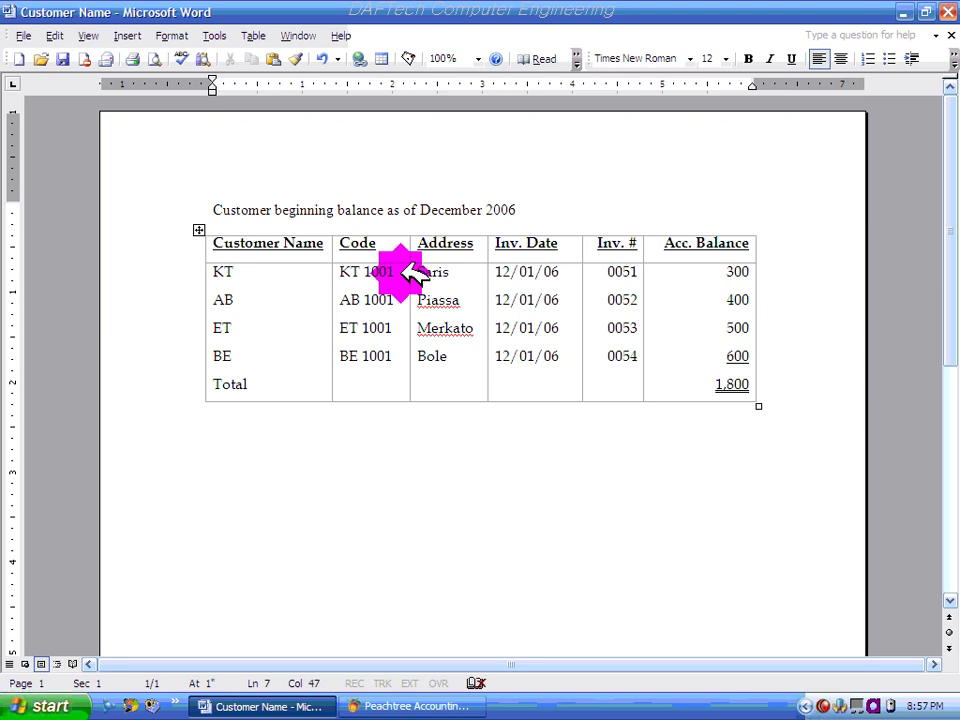
left_click(375, 704)
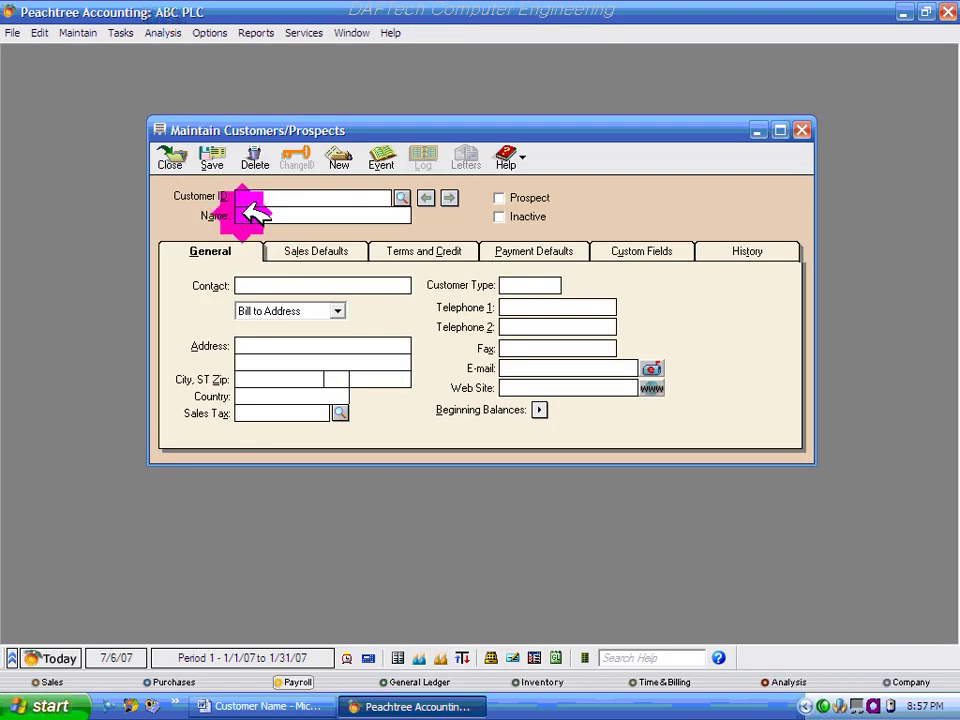
left_click(240, 286)
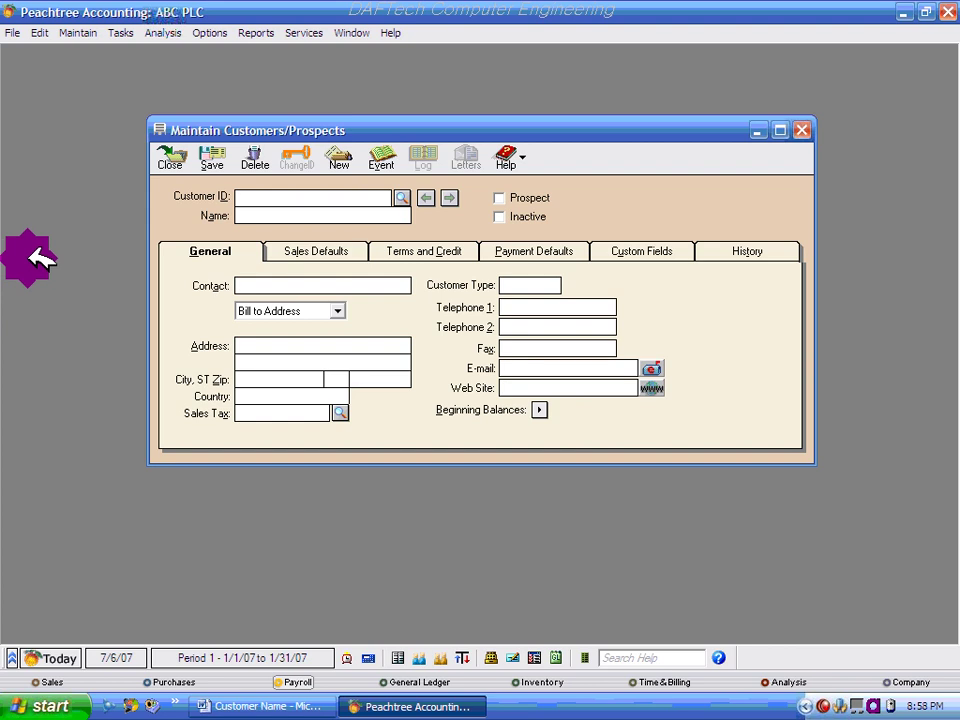
left_click(251, 276)
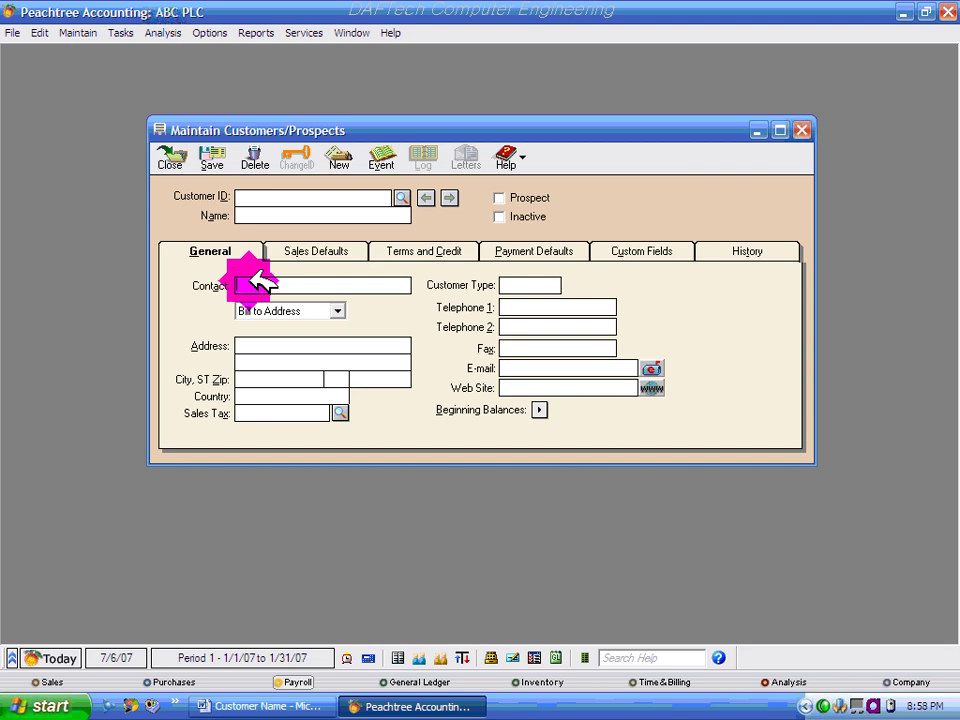
Step: Try Ship to Address 1 as the address type and restore Bill to Address
left_click(338, 311)
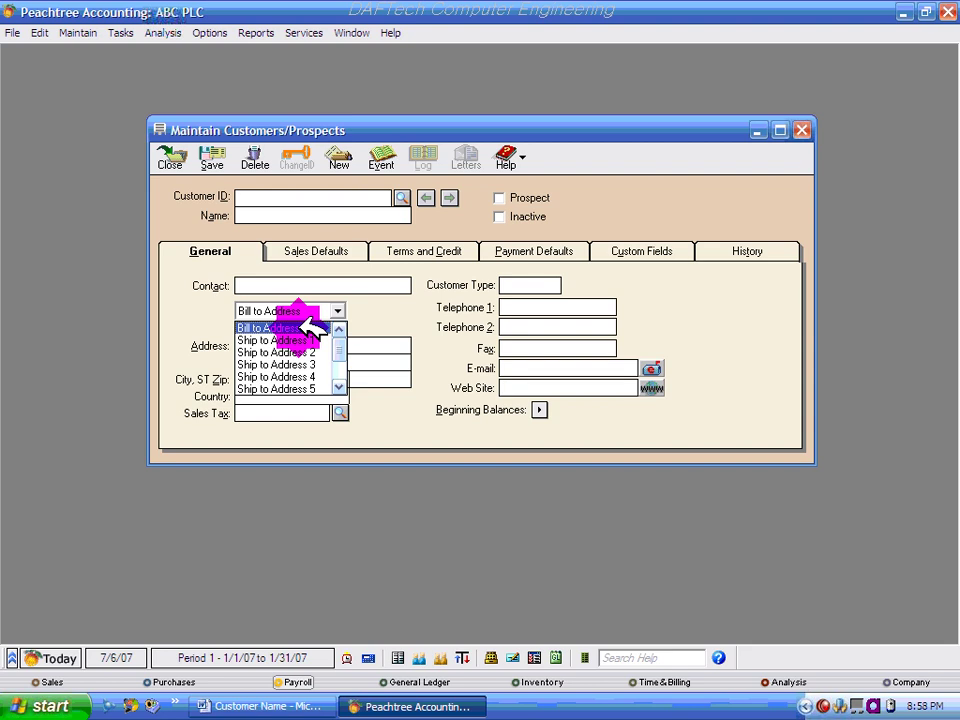
left_click(313, 328)
left_click(336, 311)
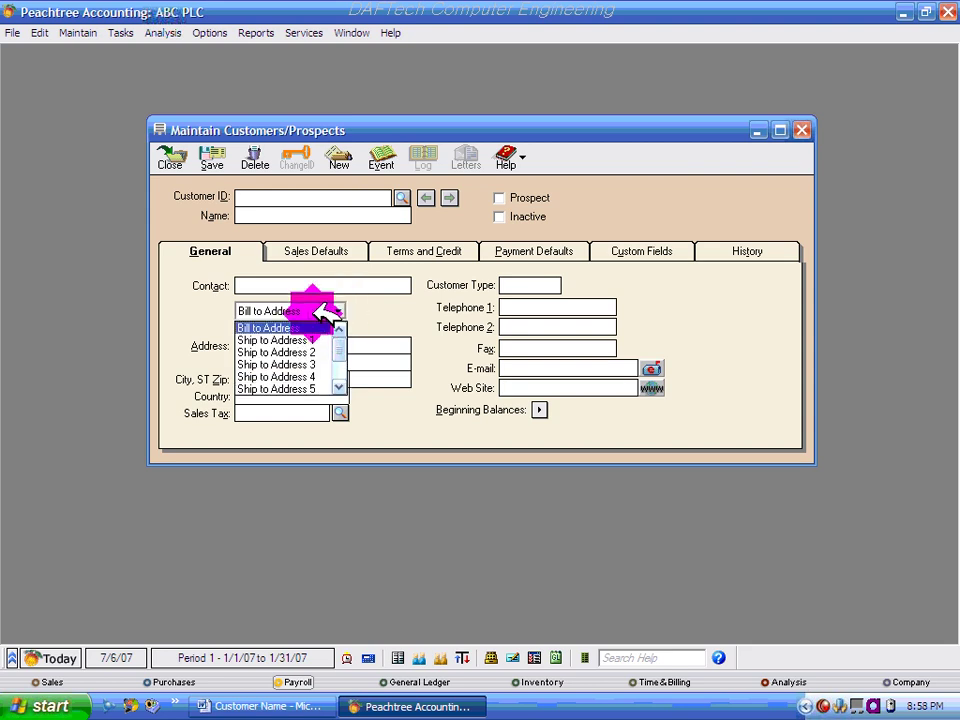
left_click(298, 341)
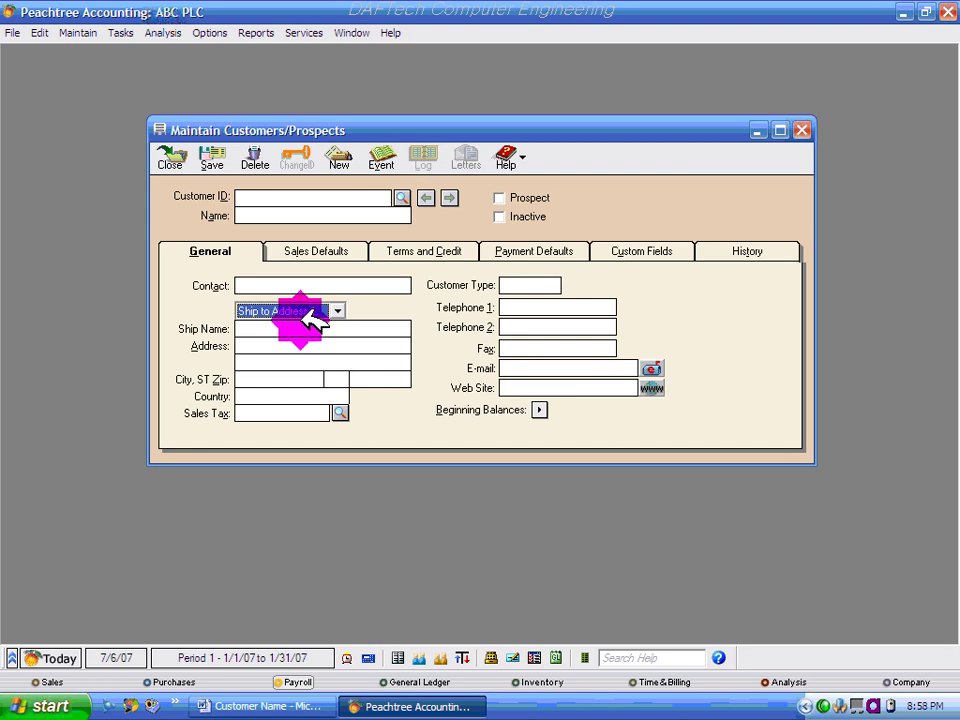
left_click(316, 312)
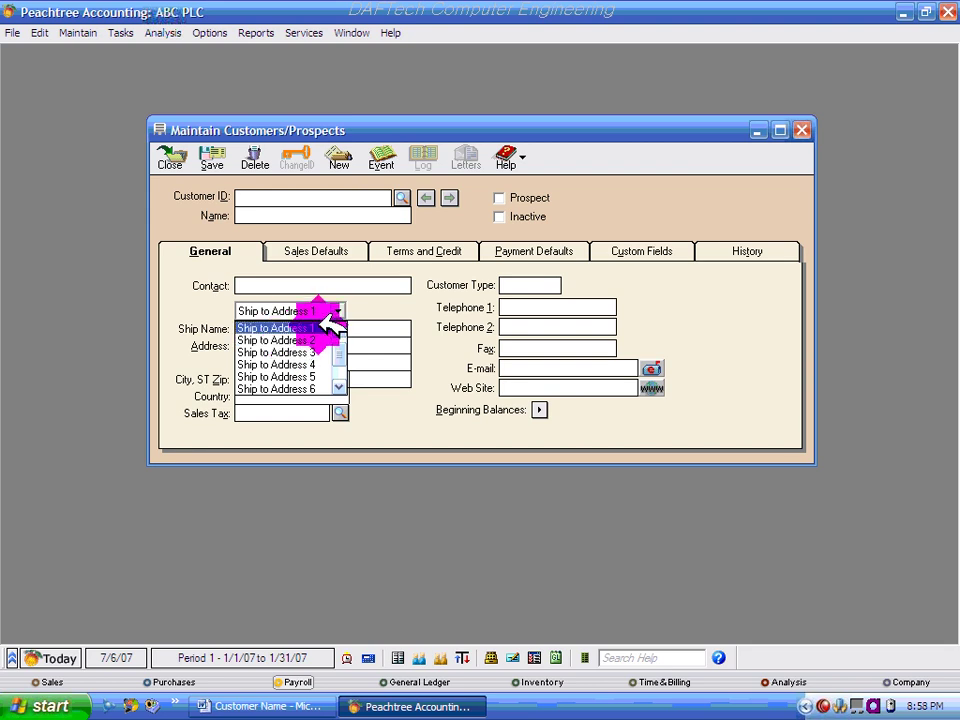
left_click(340, 329)
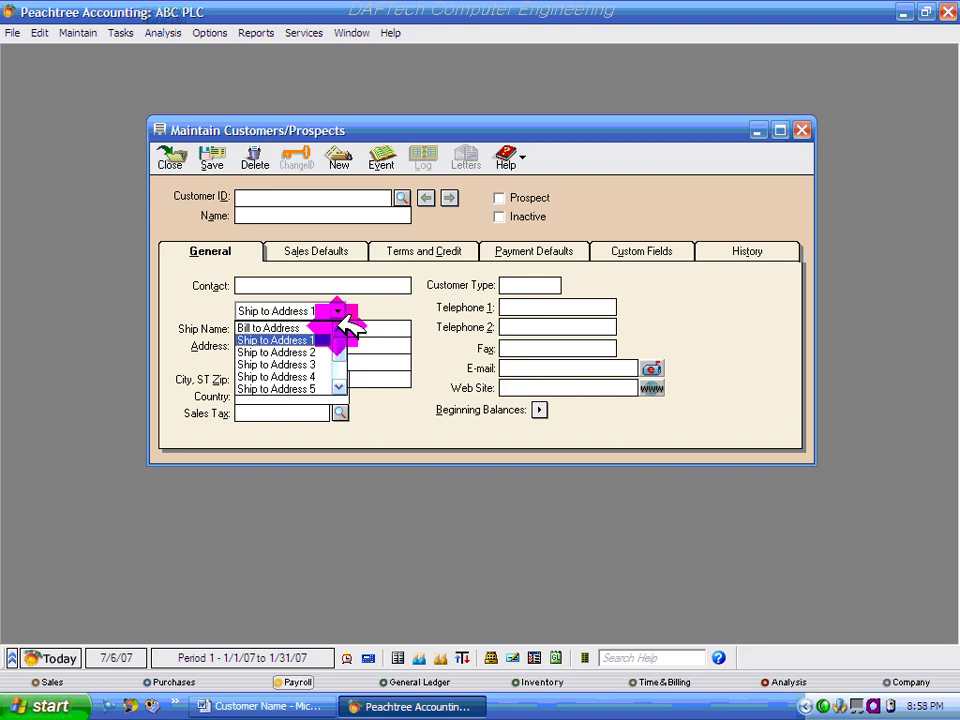
left_click(311, 328)
Step: Enter the ID and name of the first customer listed in the Word table
left_click(266, 346)
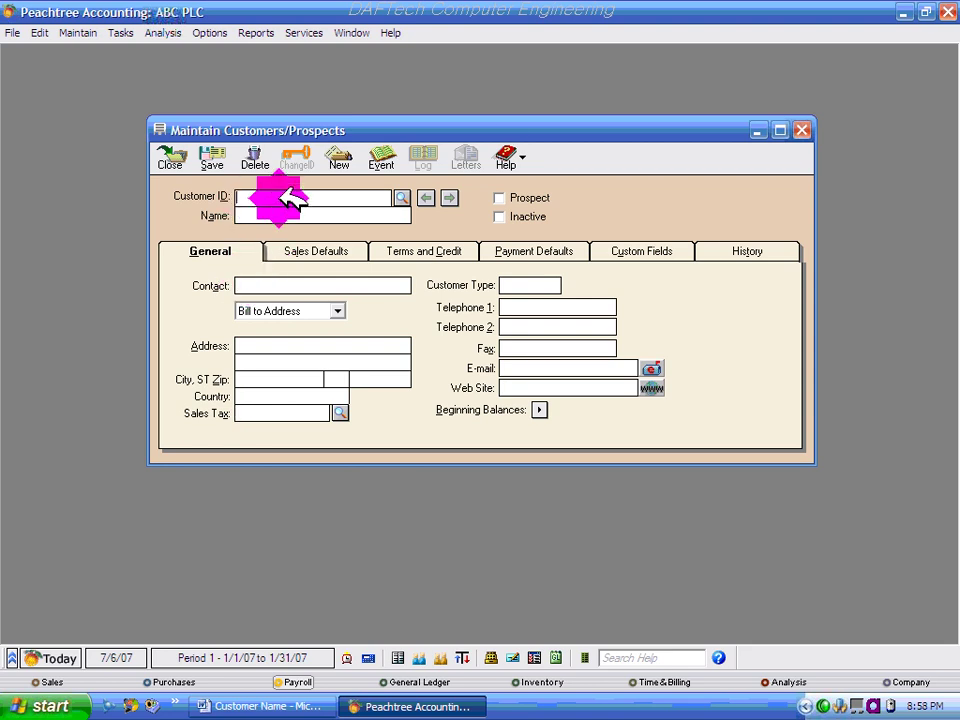
left_click(268, 706)
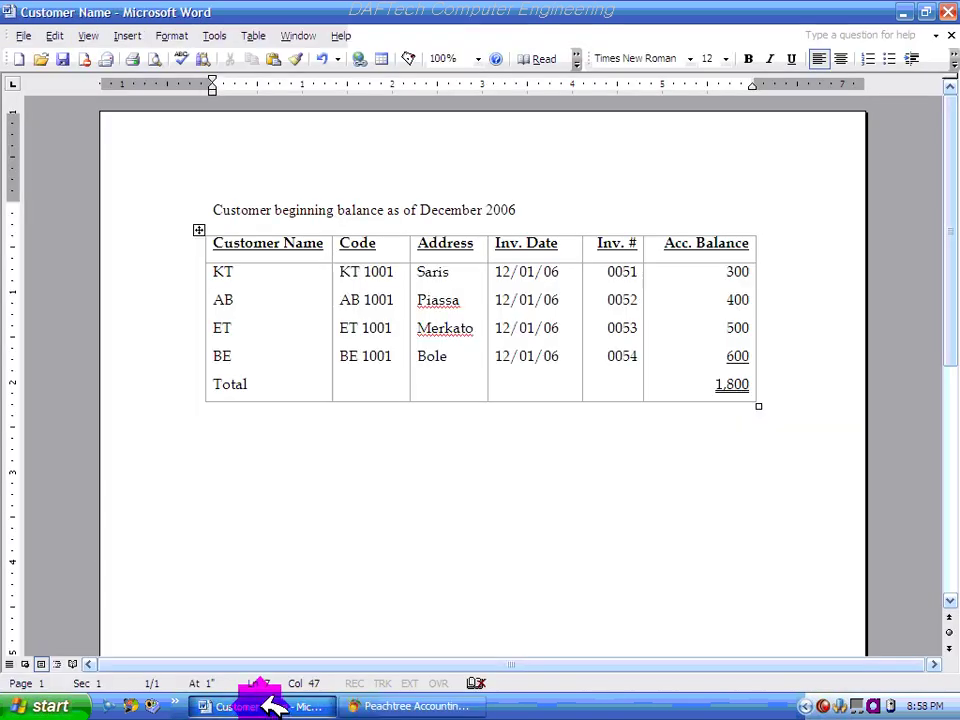
left_click(265, 705)
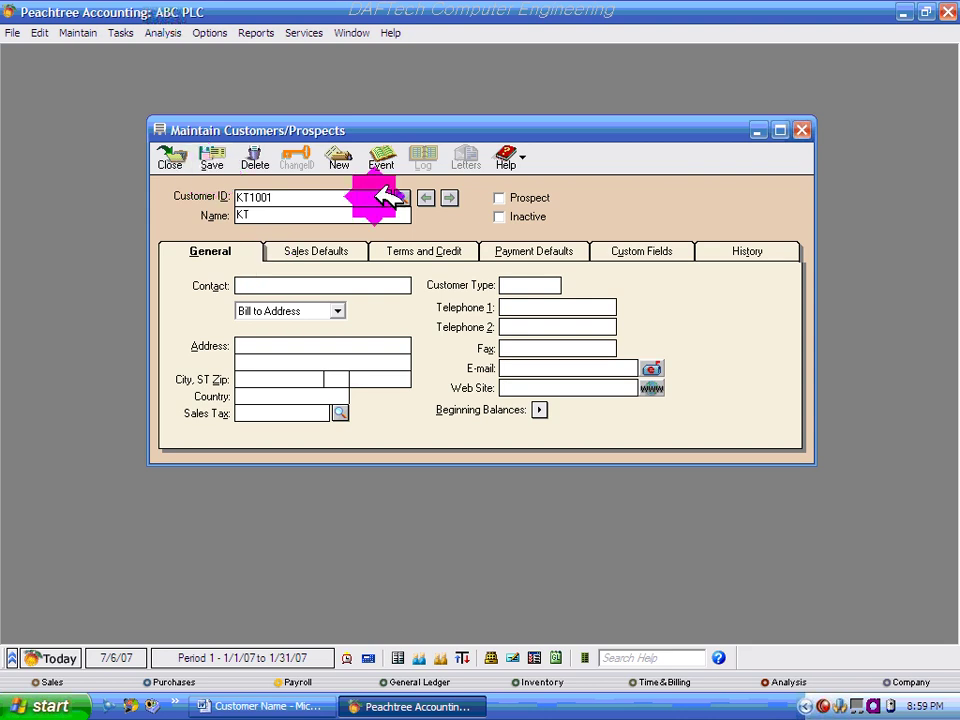
Step: Try the Prospect and Inactive options for the new customer and clear them
left_click(492, 197)
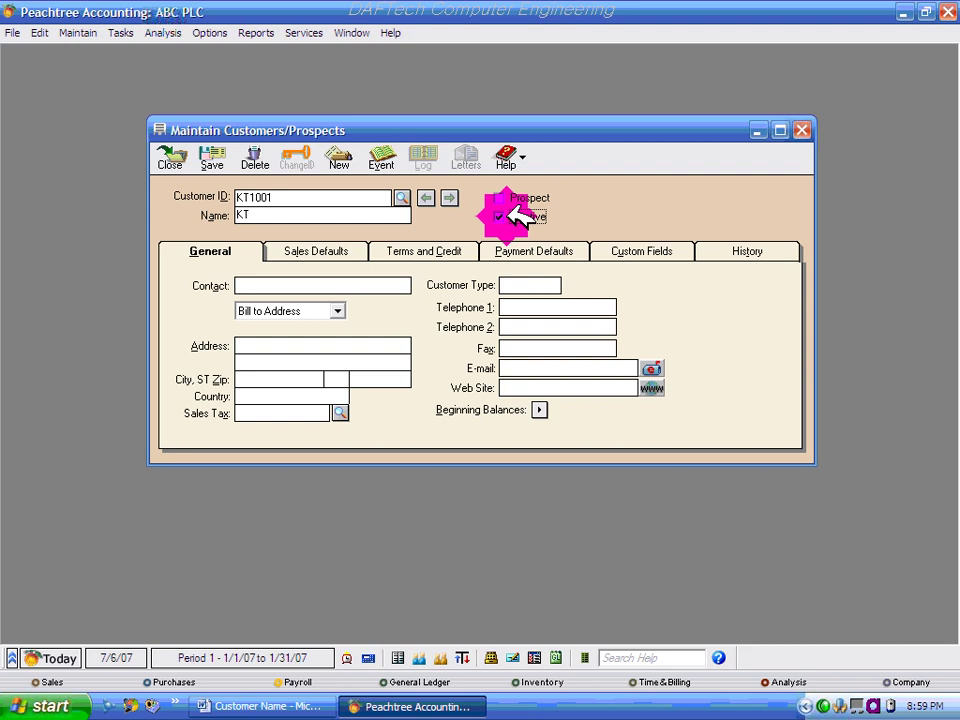
left_click(501, 215)
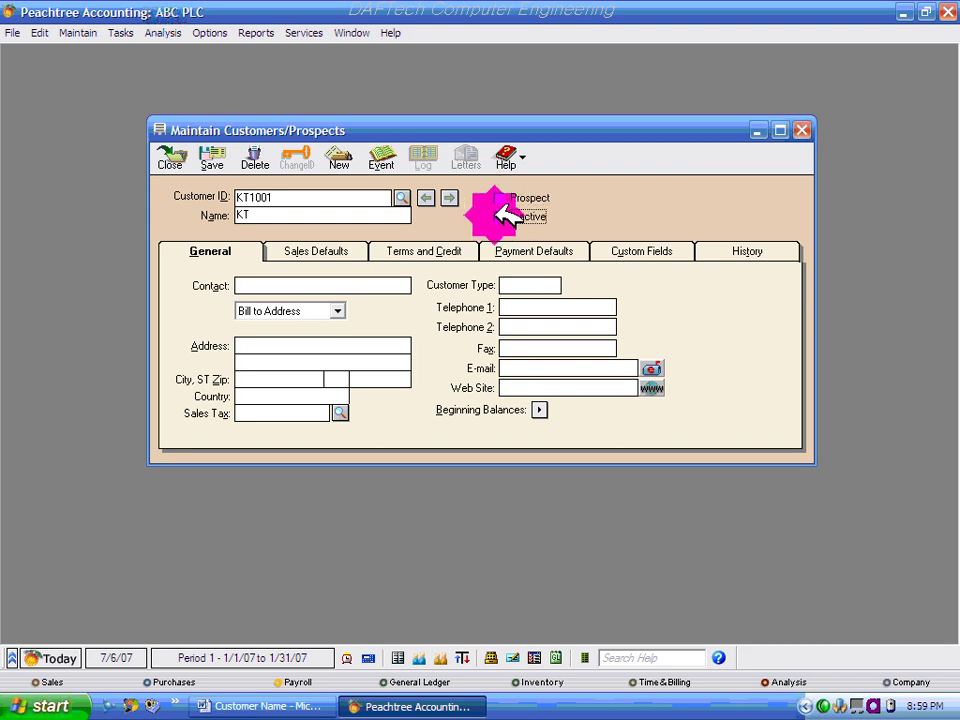
left_click(508, 197)
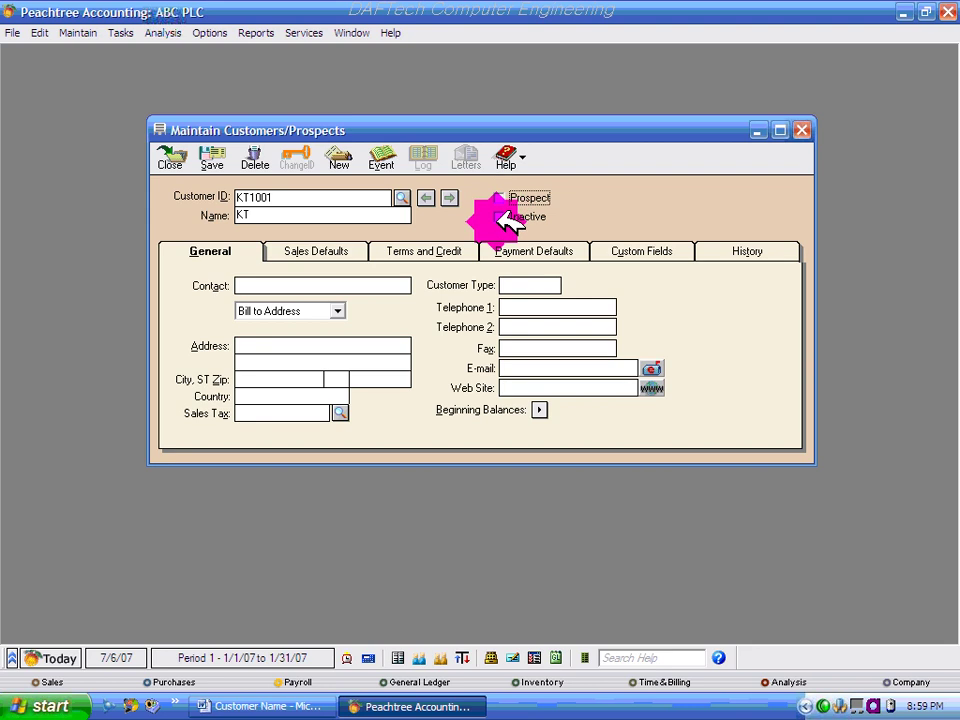
double_click(256, 200)
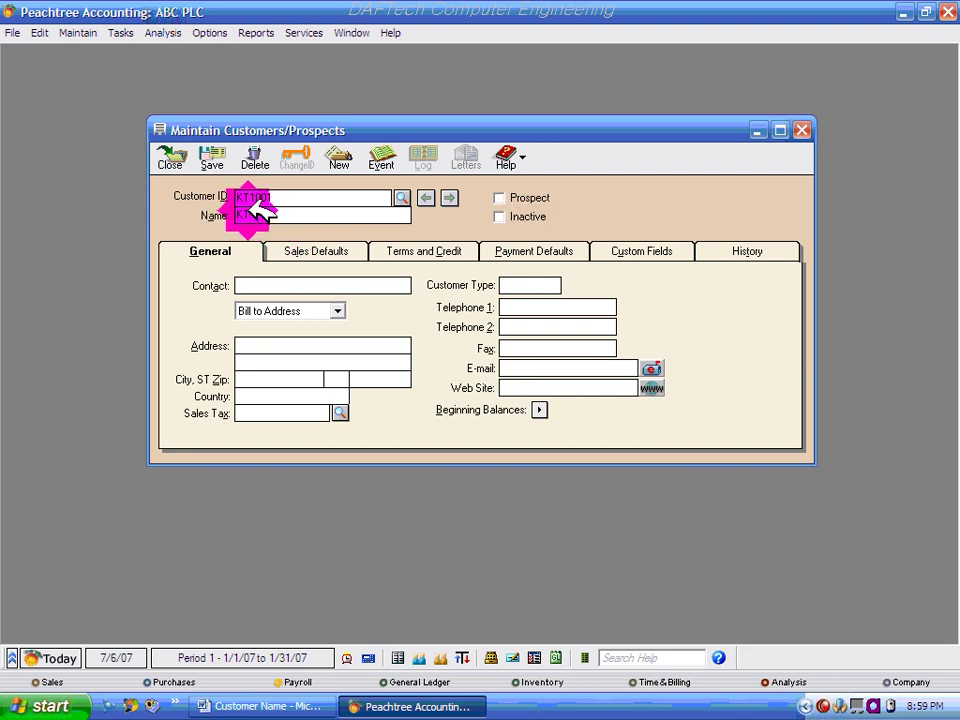
Step: Fill in the customer's address from the Word table, along with the city and country
left_click(248, 344)
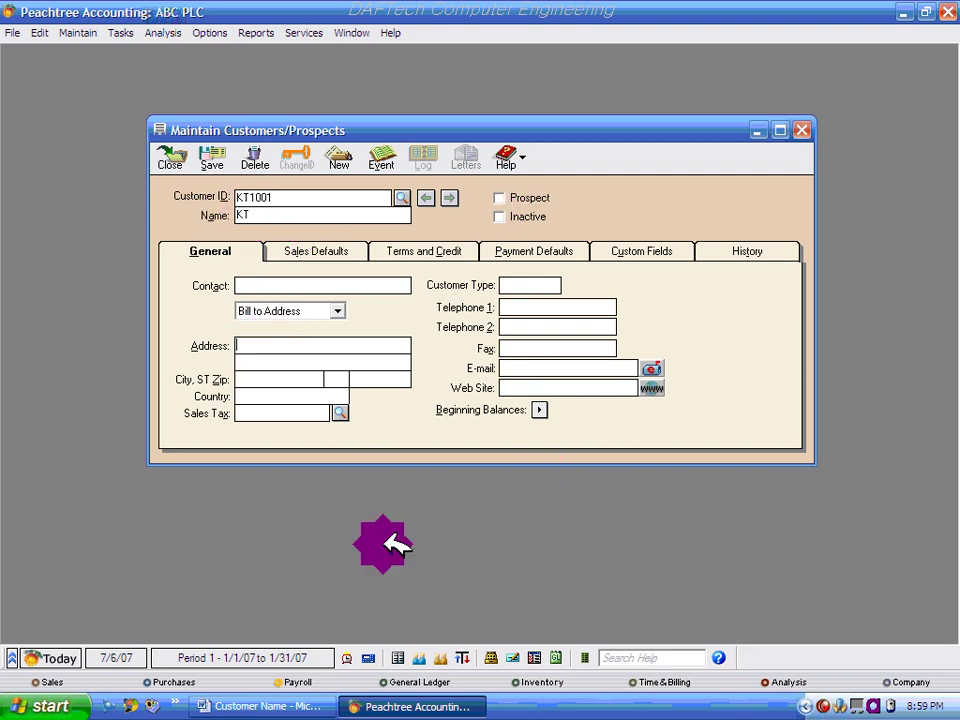
left_click(272, 706)
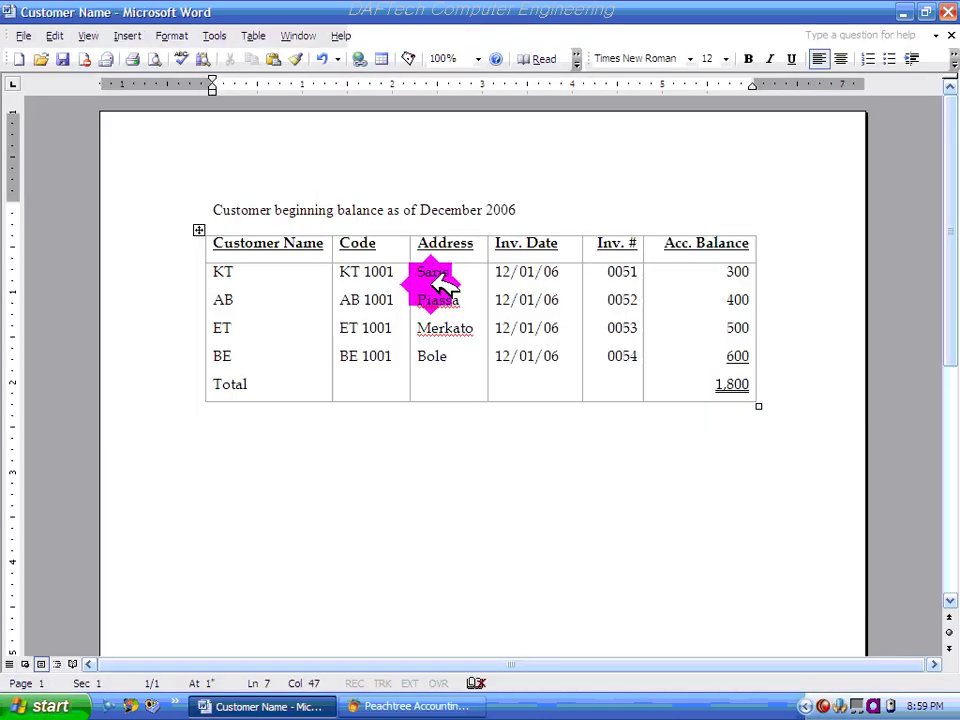
left_click(418, 706)
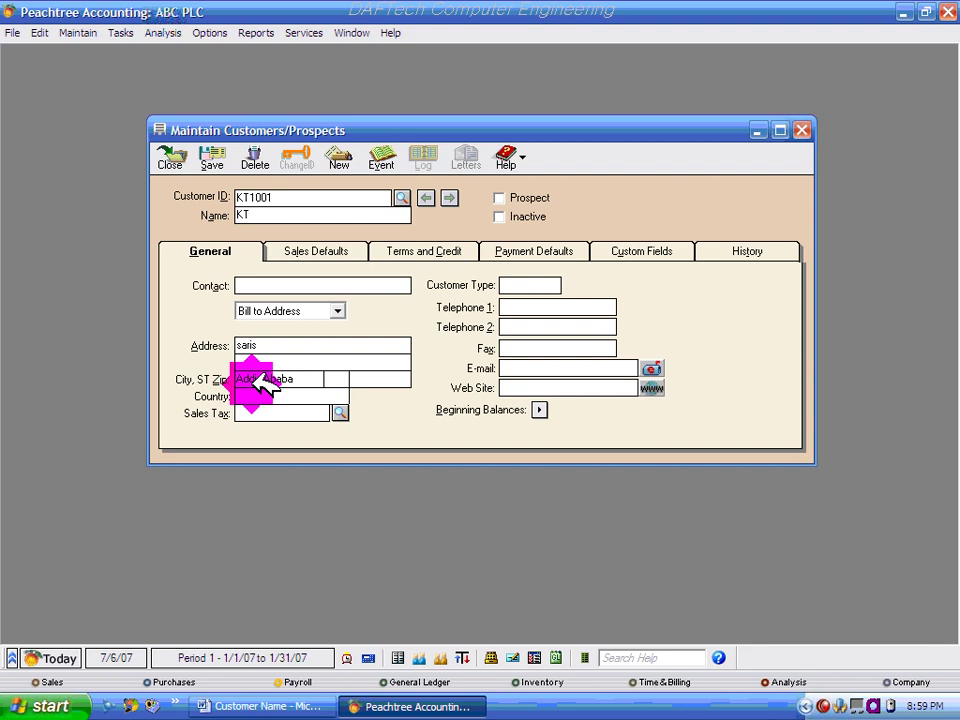
left_click(266, 397)
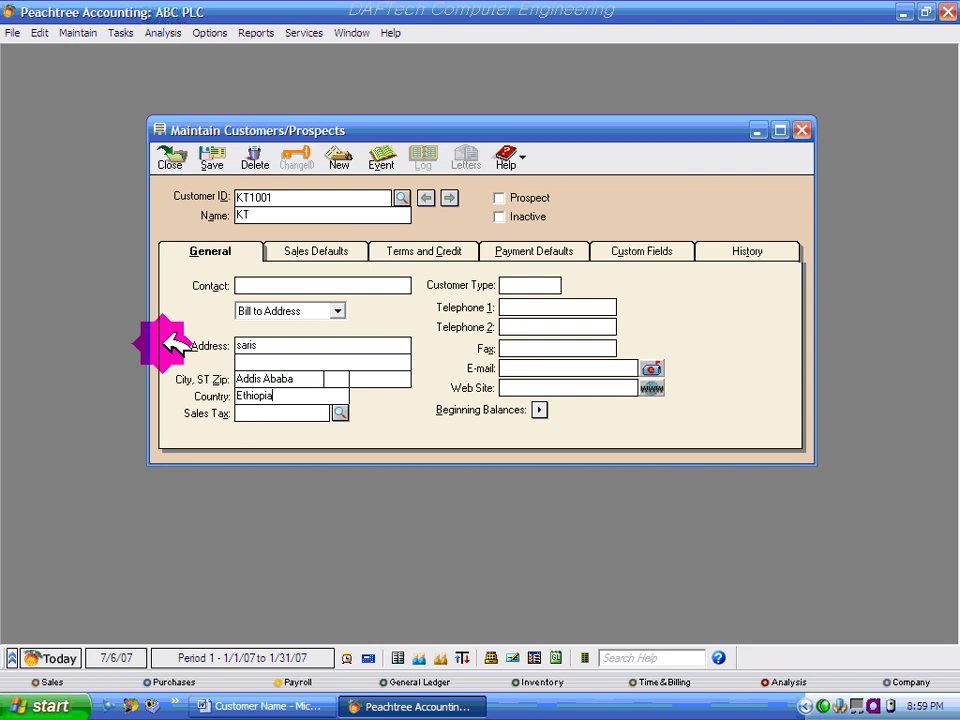
Step: Assign VAT (Value Added Tax) as the customer's sales tax code
left_click_drag(268, 135, 364, 98)
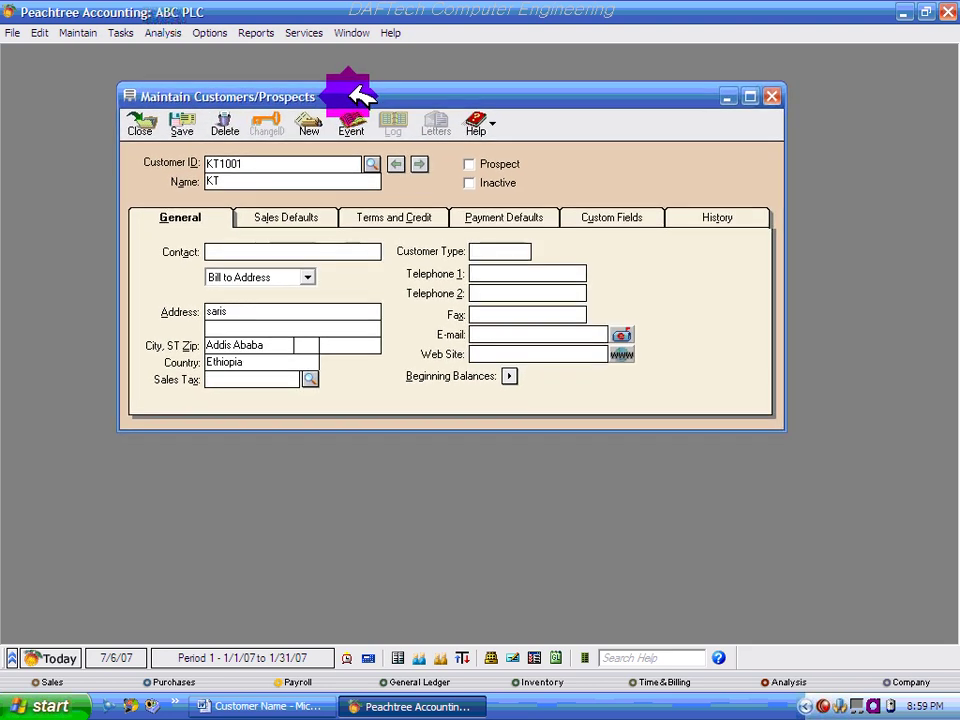
left_click_drag(253, 366, 218, 366)
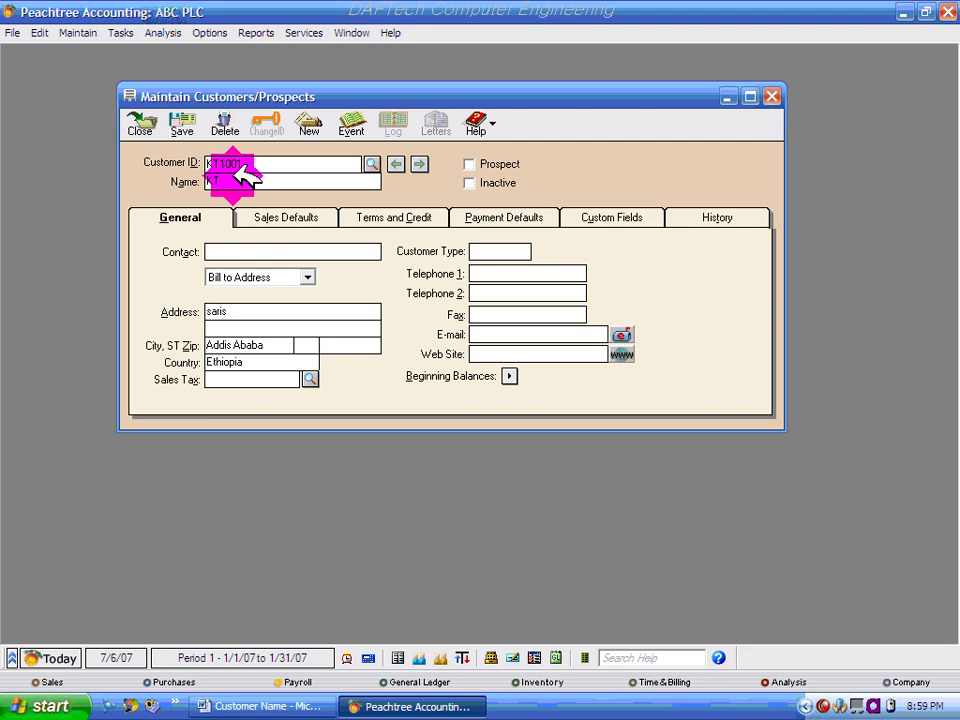
left_click(310, 378)
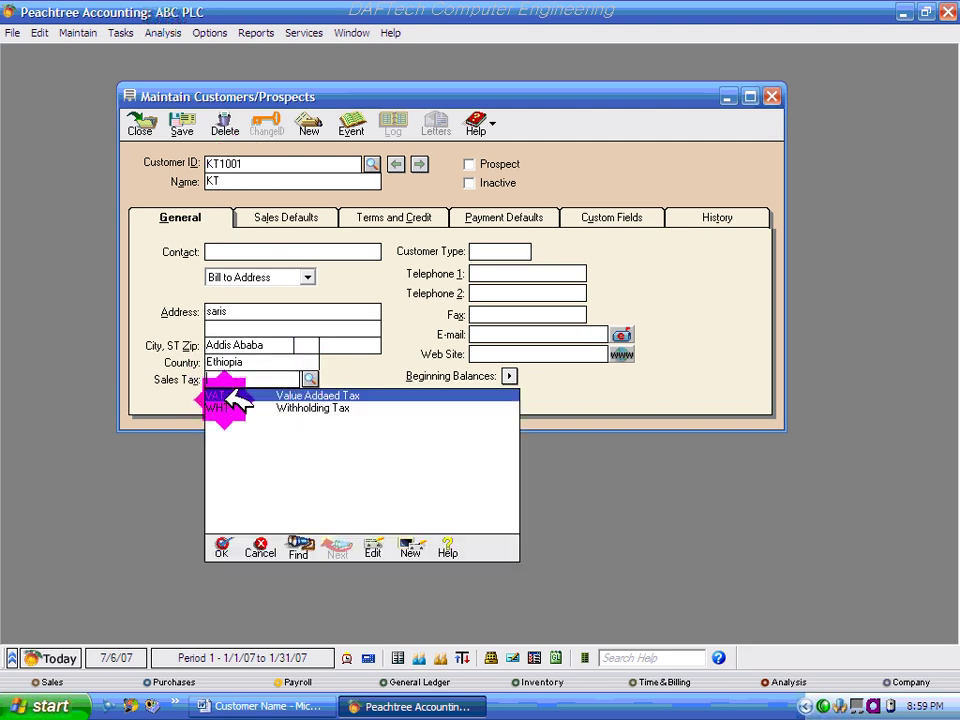
double_click(230, 394)
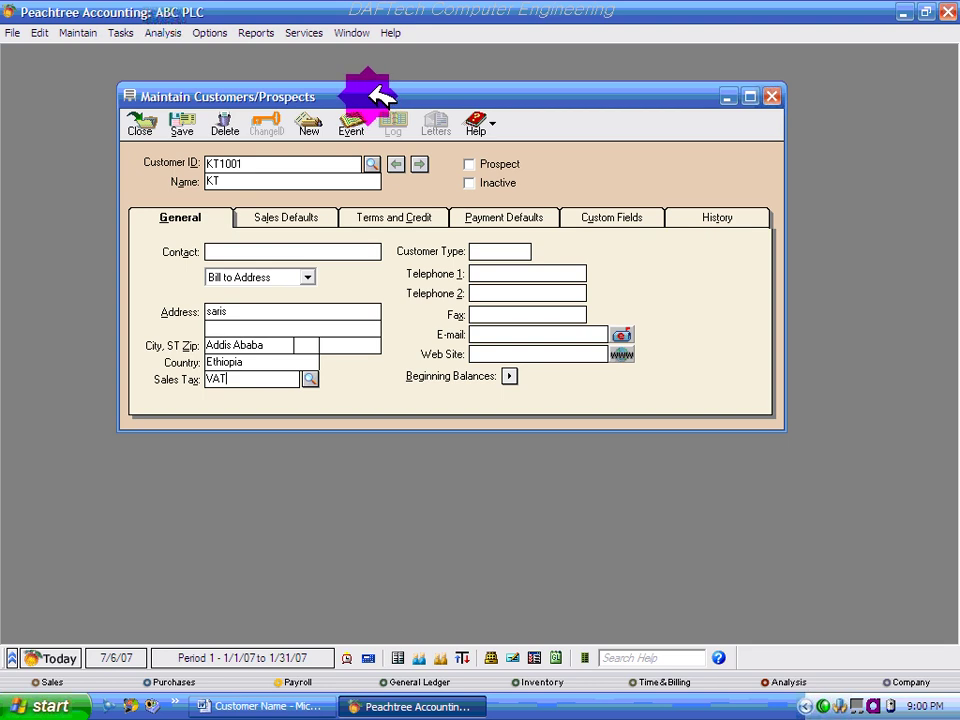
Step: Reposition the customer window and reselect VAT from the sales tax lookup list
left_click_drag(380, 96, 358, 113)
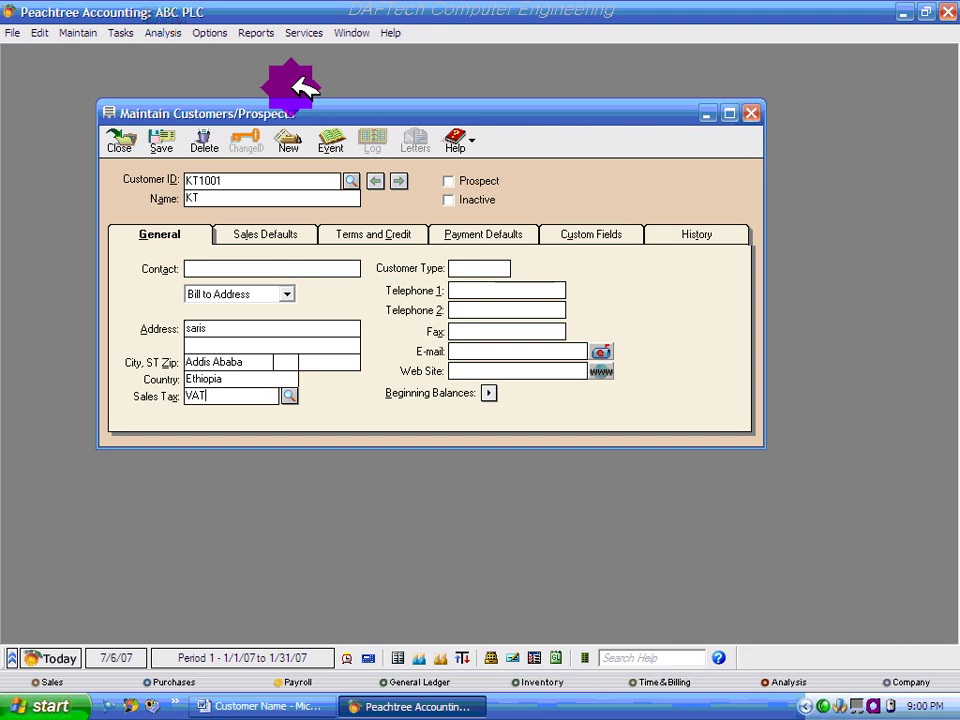
left_click(214, 393)
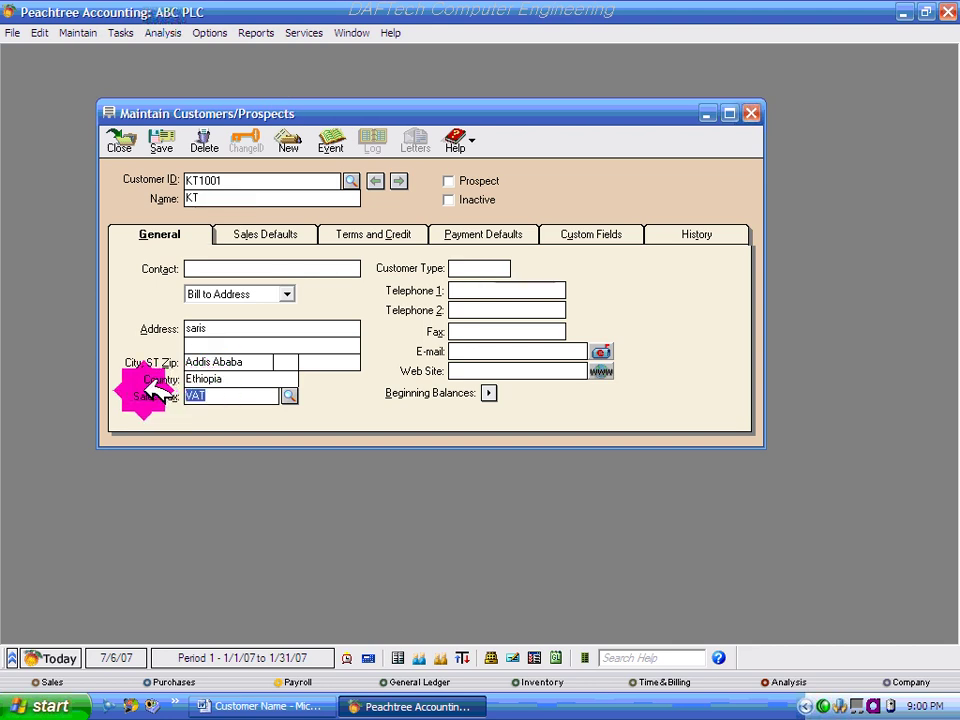
left_click(232, 395)
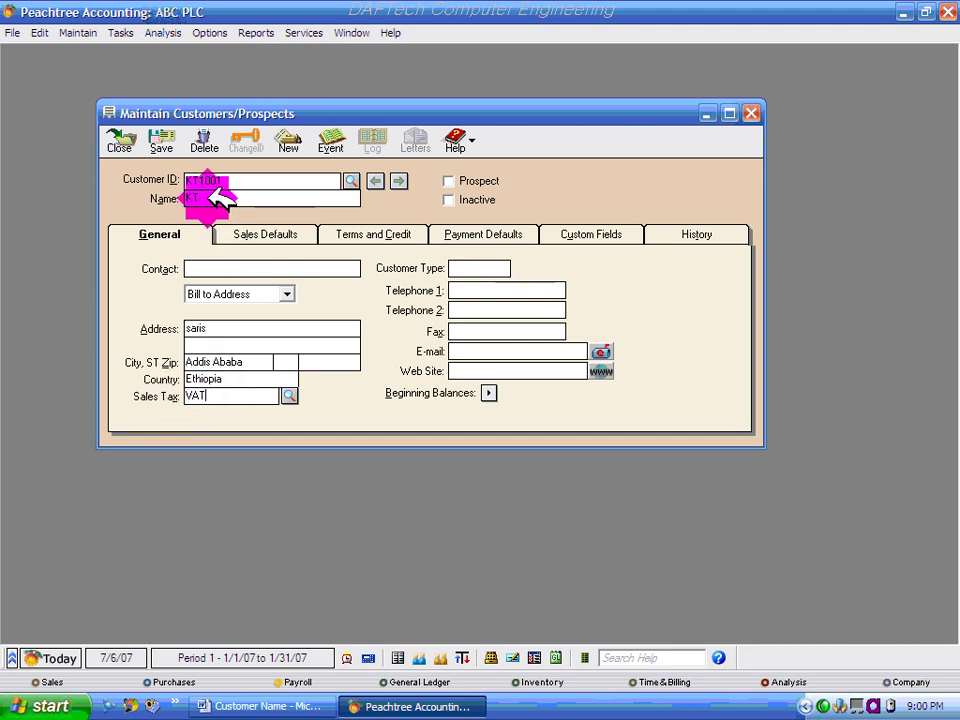
left_click(214, 398)
left_click(213, 384)
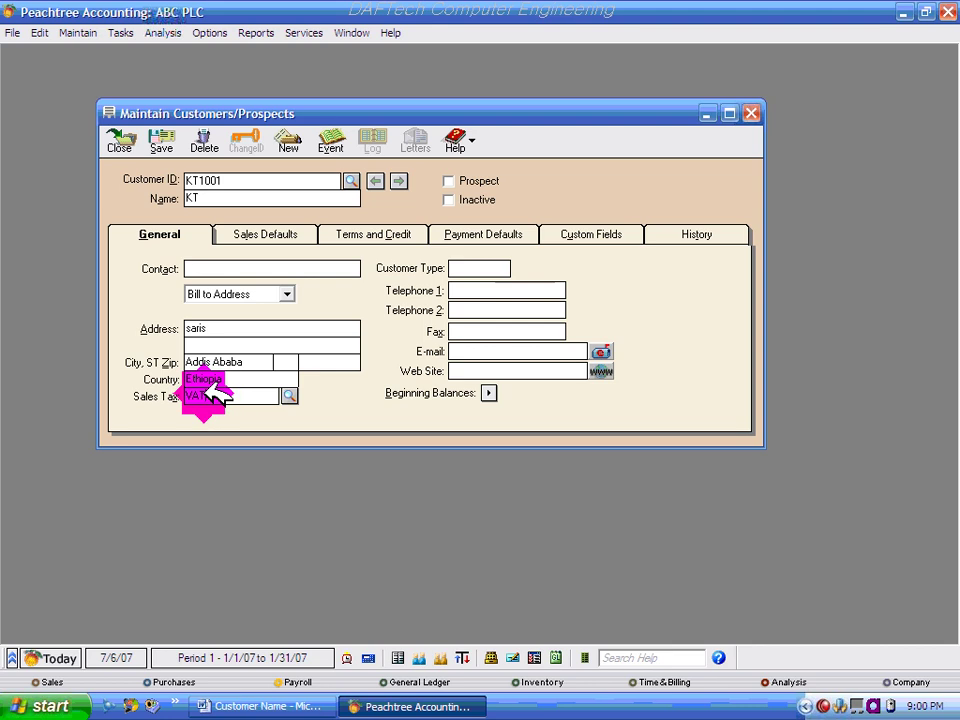
left_click(288, 396)
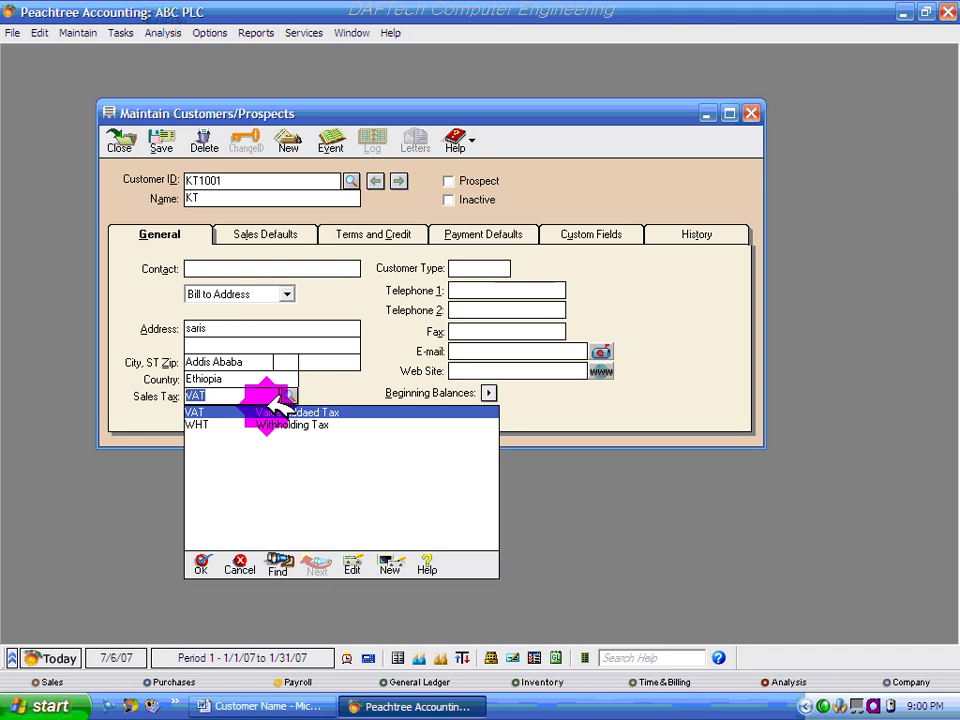
left_click(203, 558)
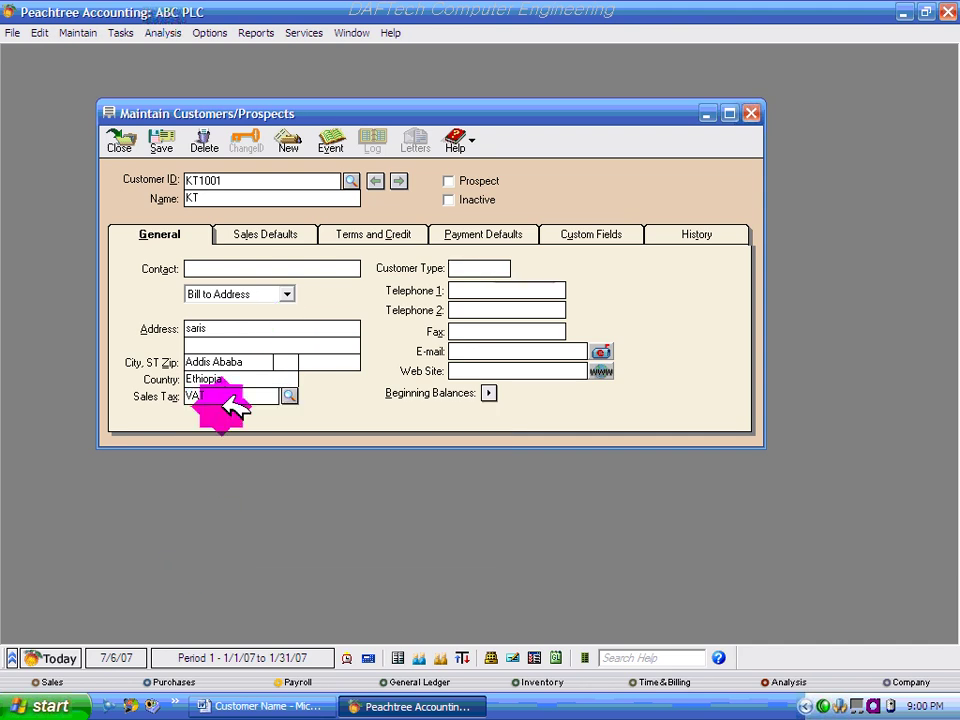
Step: Go through the customer type, telephone, e-mail and web site fields, and bring up the Sales Defaults settings
left_click(485, 266)
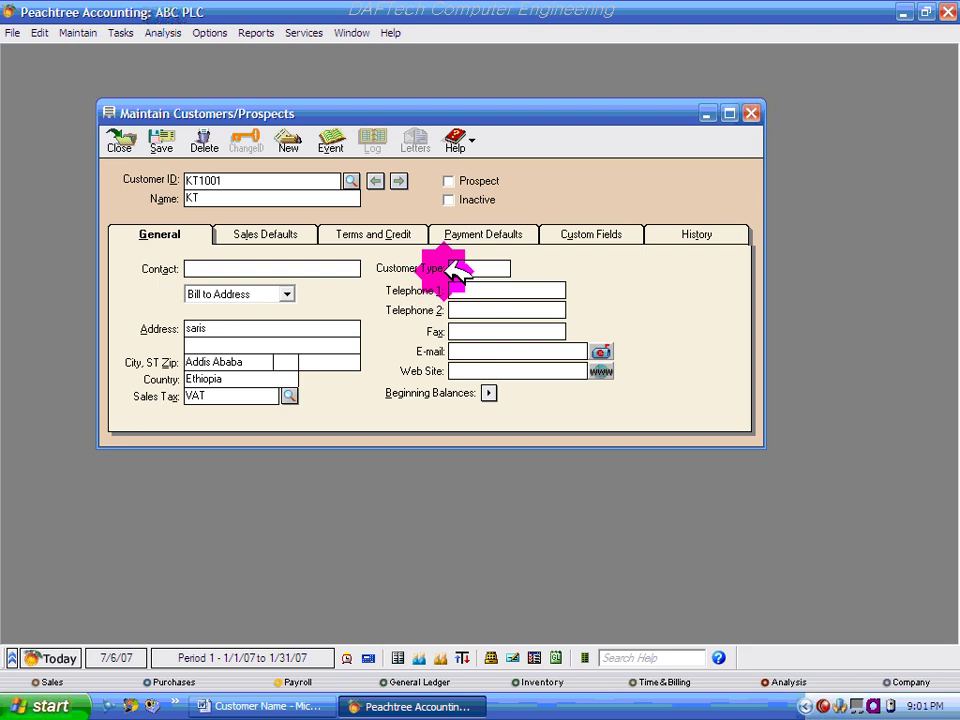
left_click(463, 290)
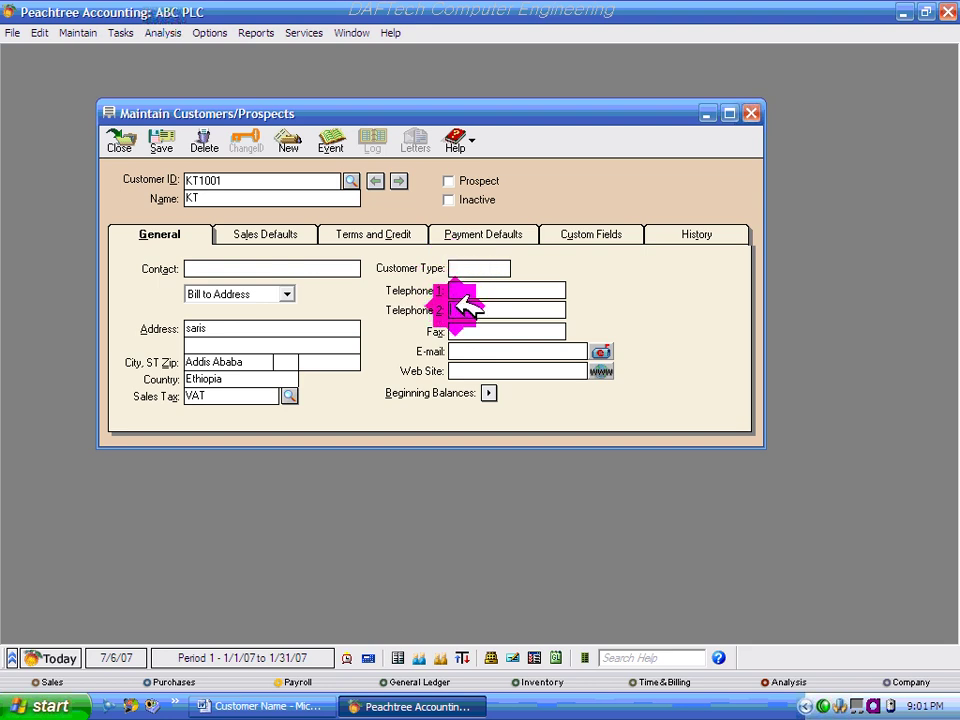
left_click(472, 351)
left_click(472, 370)
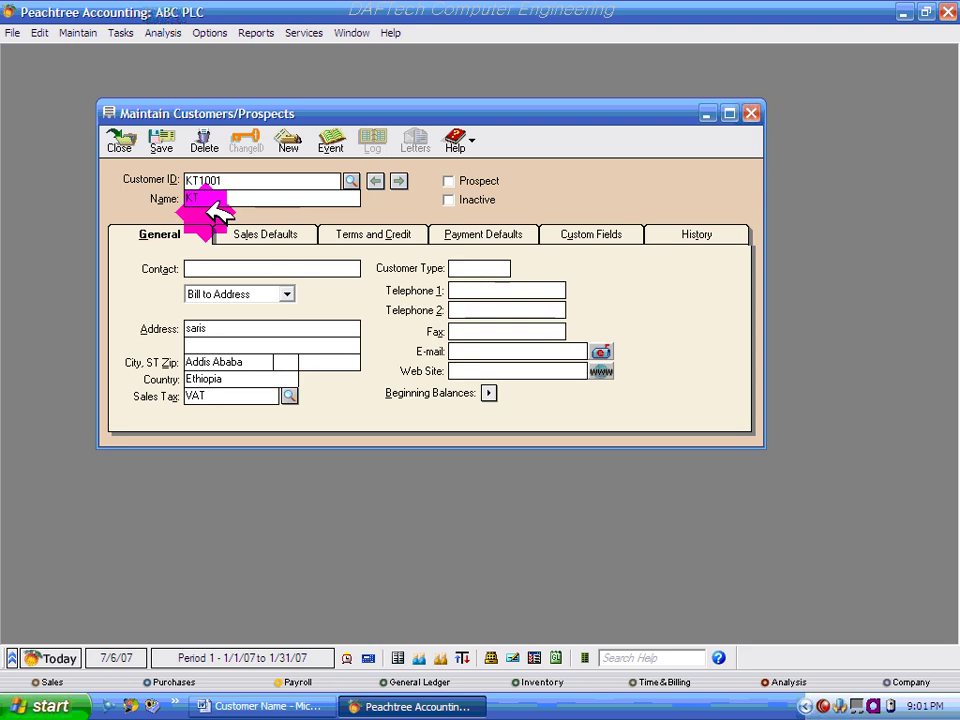
left_click(154, 236)
left_click(262, 240)
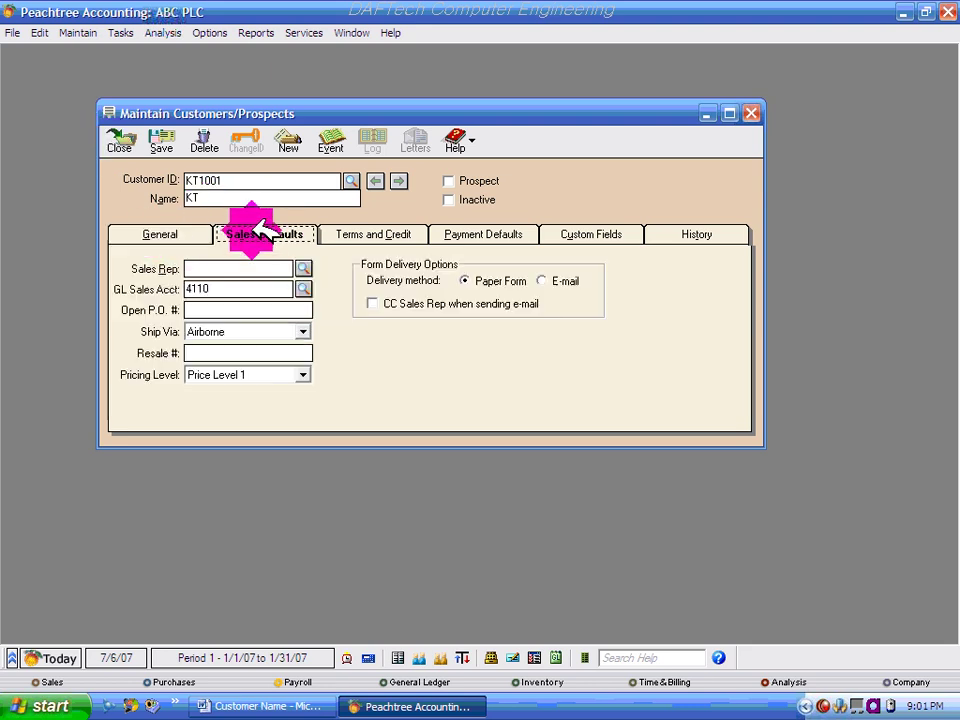
Step: In the sales defaults, check the chart of accounts for GL sales account 4110 and choose Price Level 1 as the pricing level
left_click(175, 228)
left_click(258, 238)
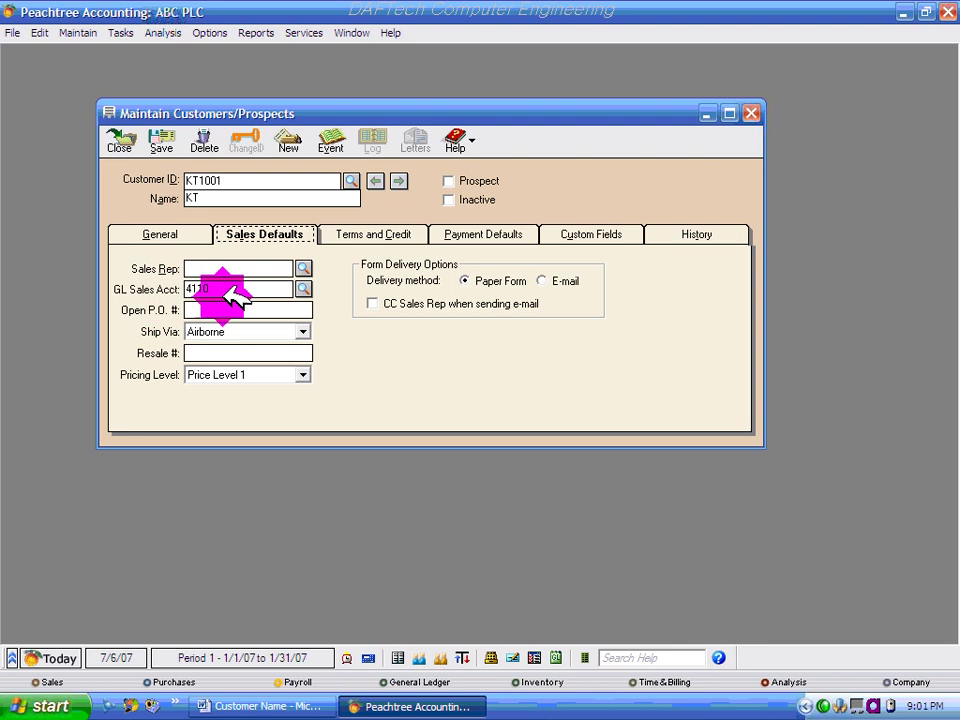
left_click(305, 288)
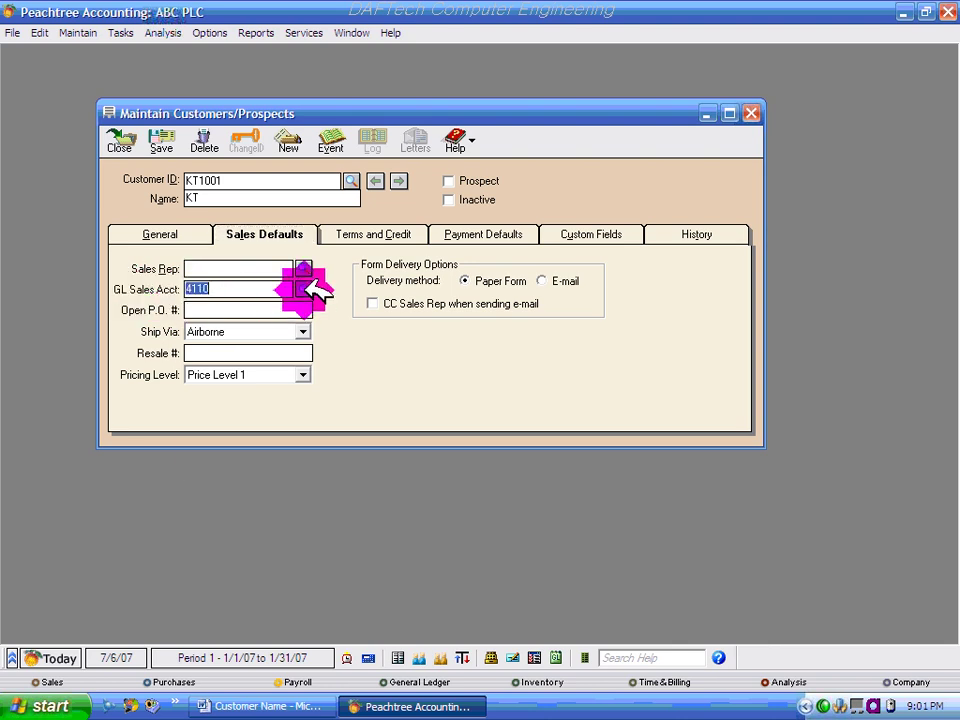
left_click(305, 288)
left_click(305, 288)
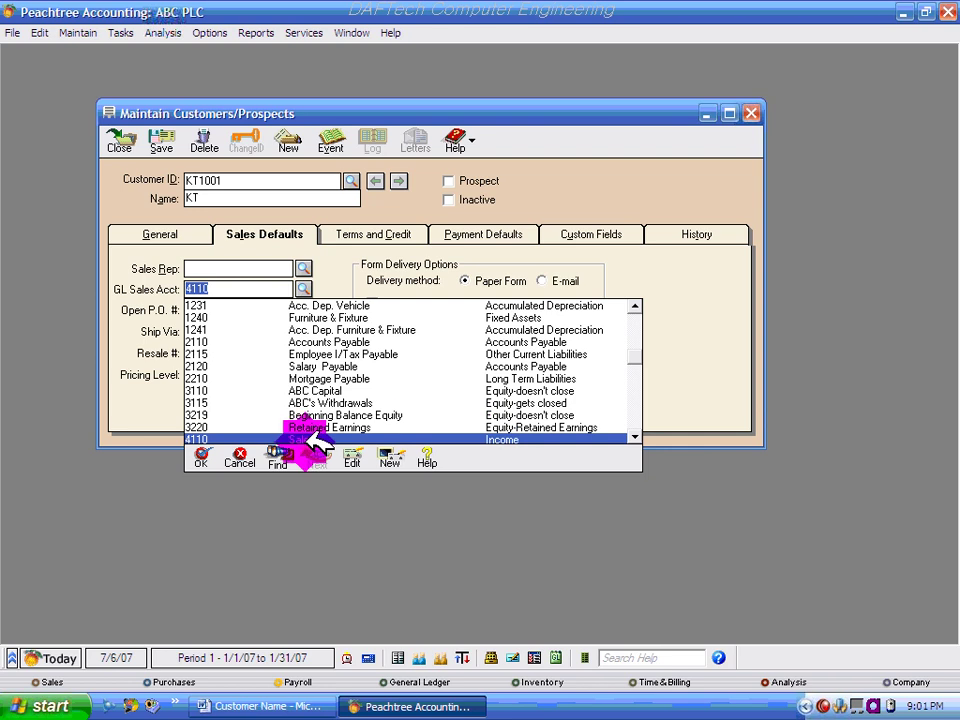
left_click(303, 287)
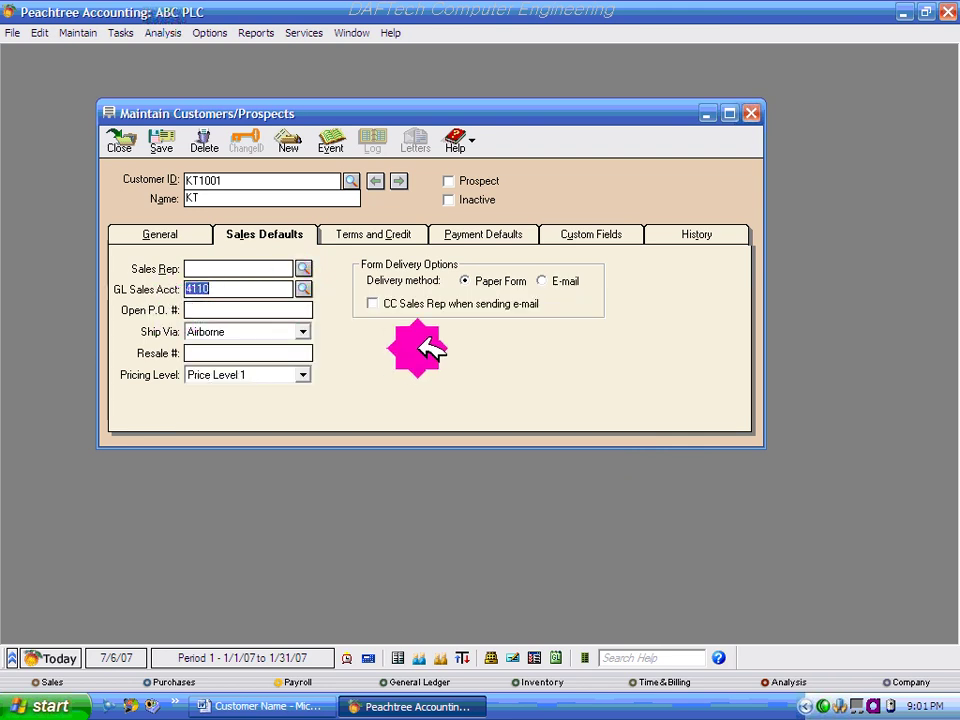
left_click(303, 374)
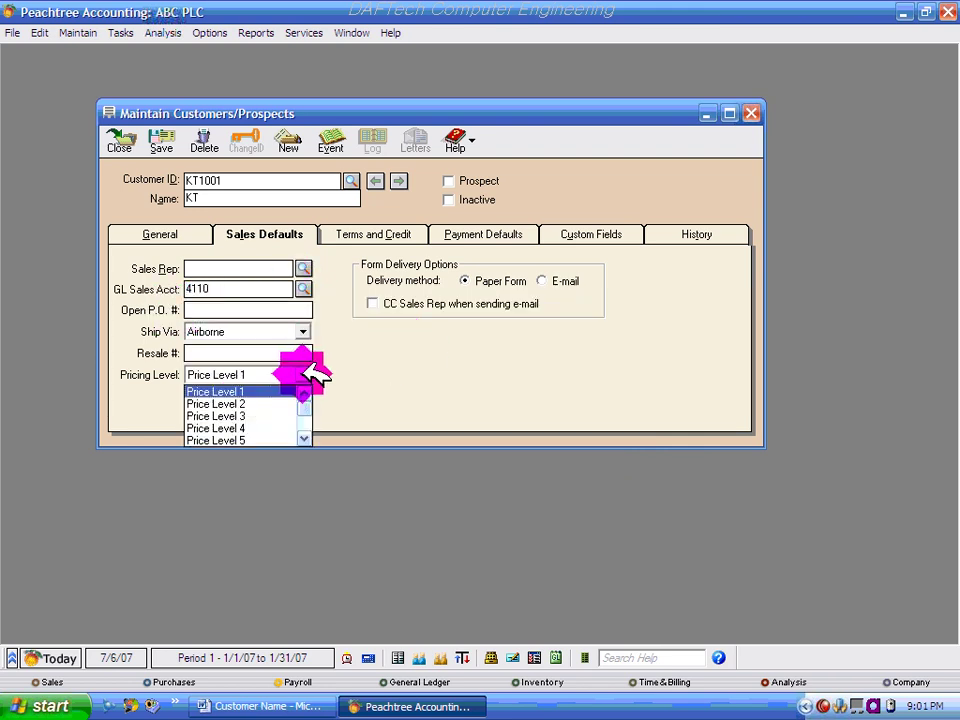
left_click(251, 391)
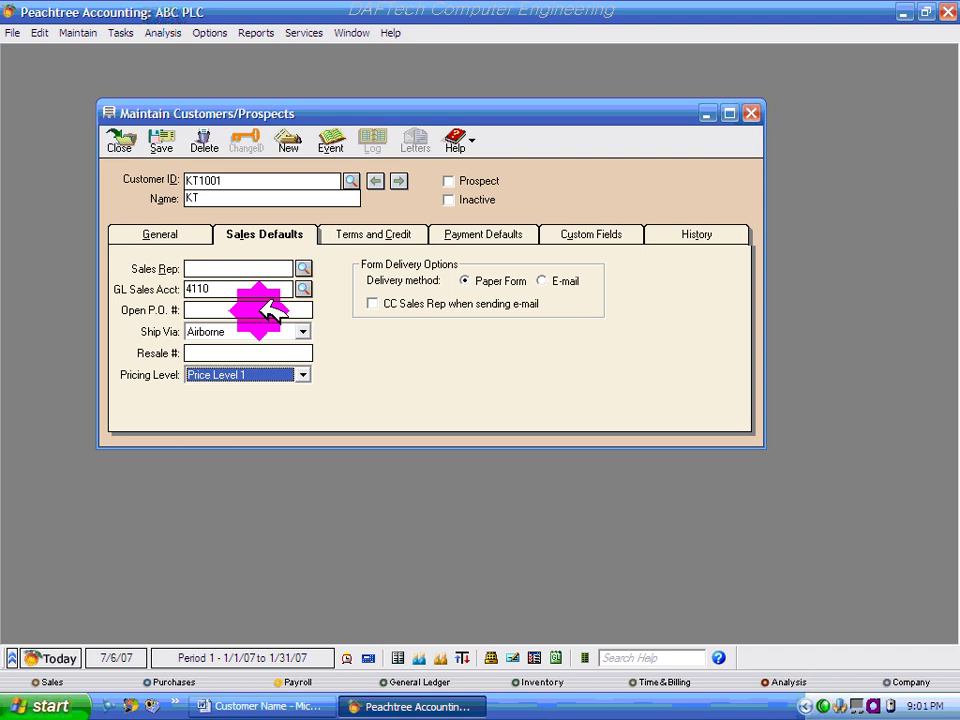
Step: Switch to the Word customer balance table, compare the KT and AB customer entries, and return to the customer record in Peachtree
left_click(205, 198)
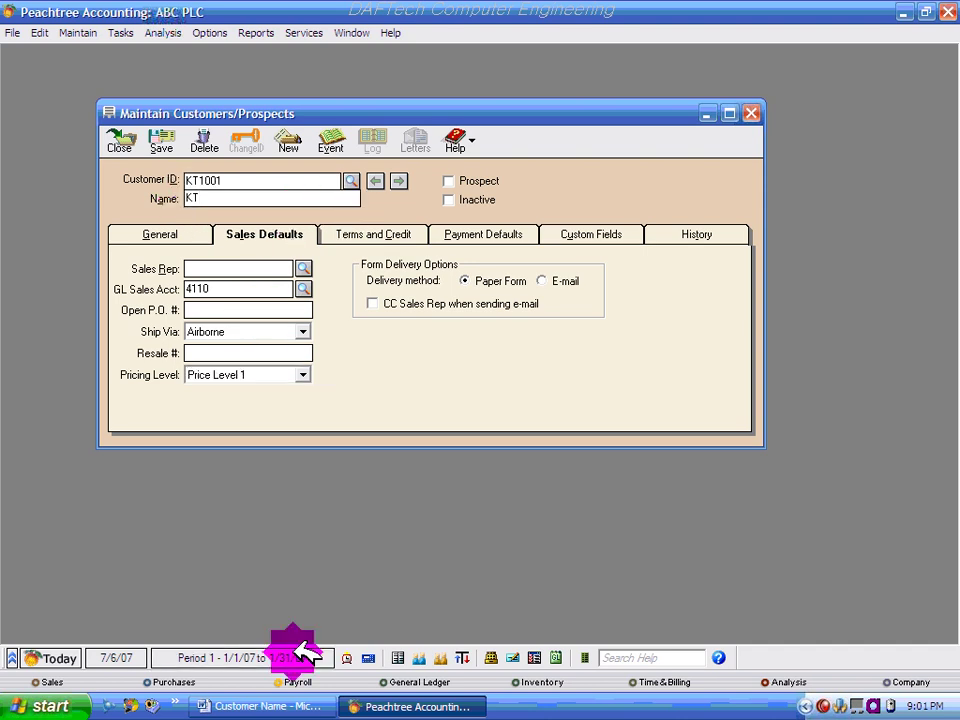
left_click(246, 704)
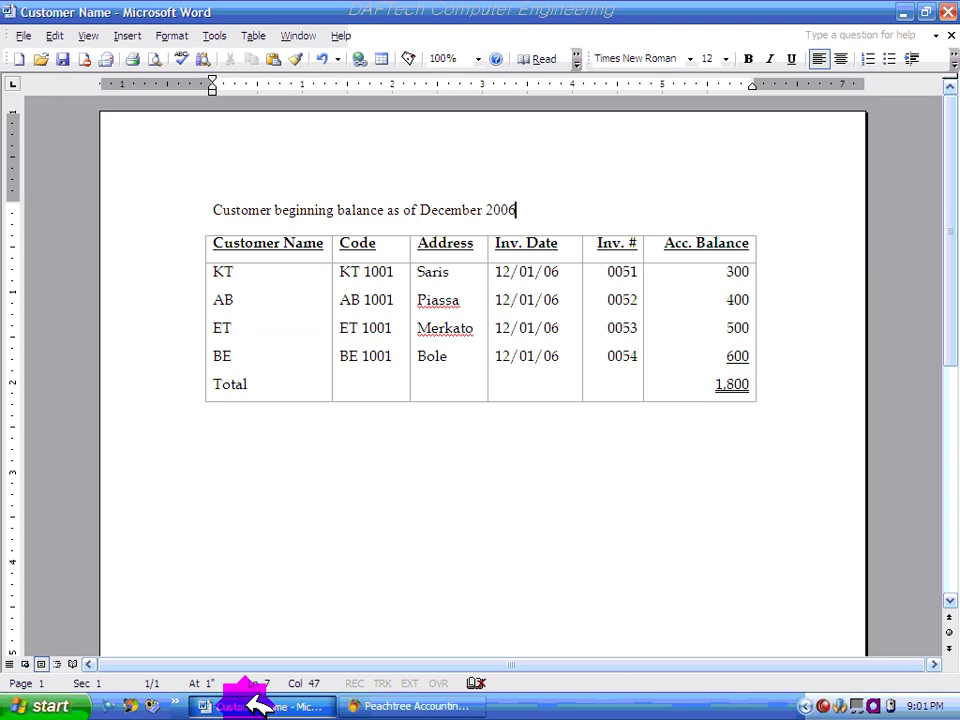
left_click(253, 282)
left_click(253, 302)
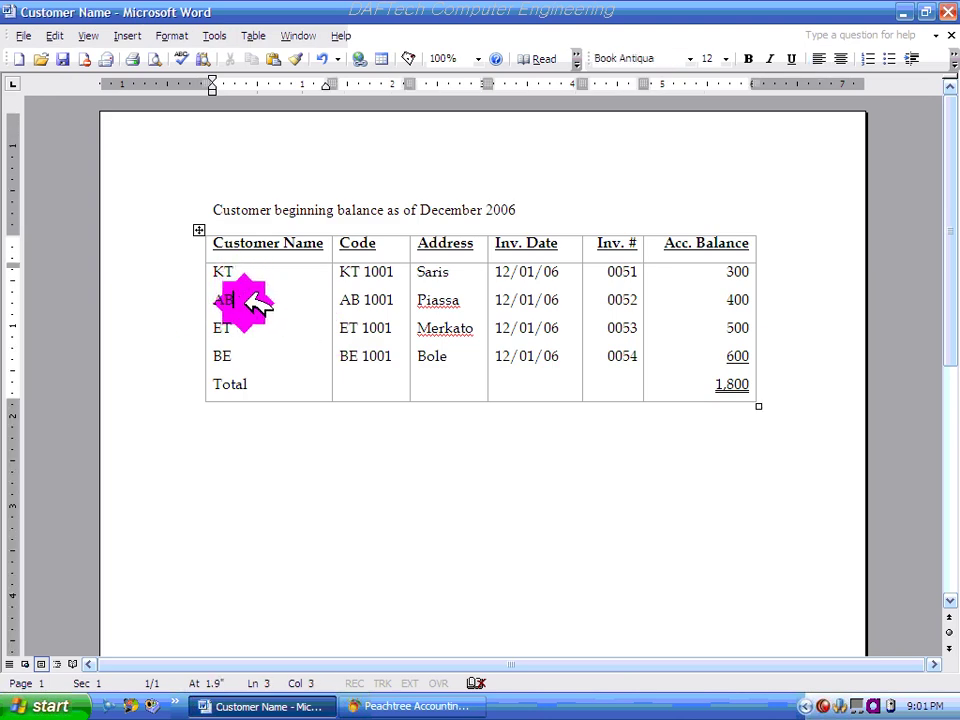
left_click(250, 286)
left_click(250, 300)
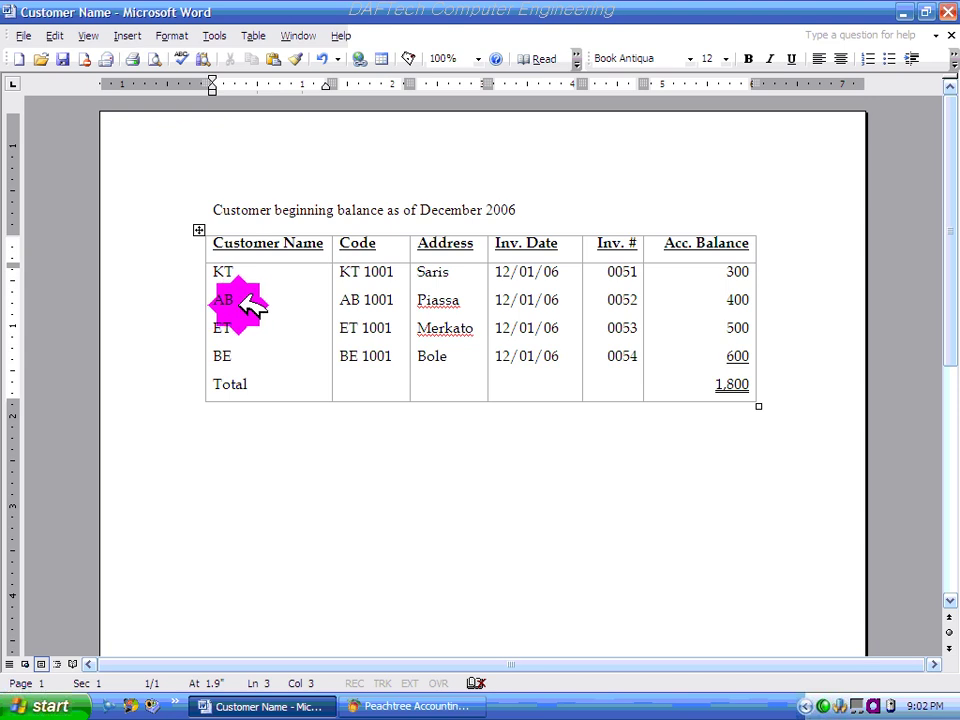
double_click(252, 302)
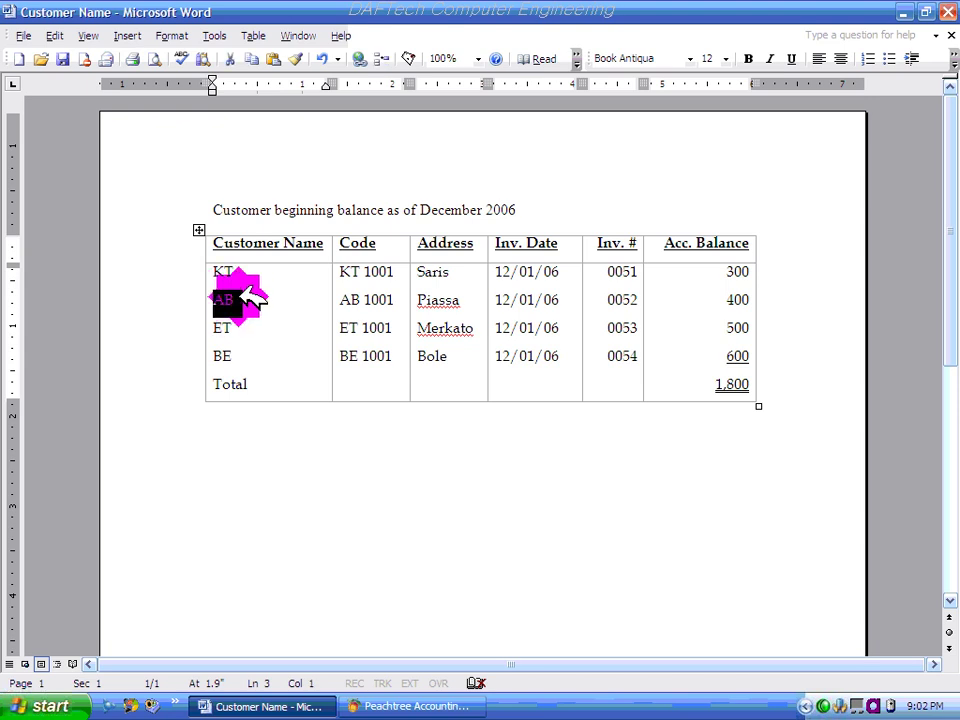
left_click(250, 275)
double_click(224, 276)
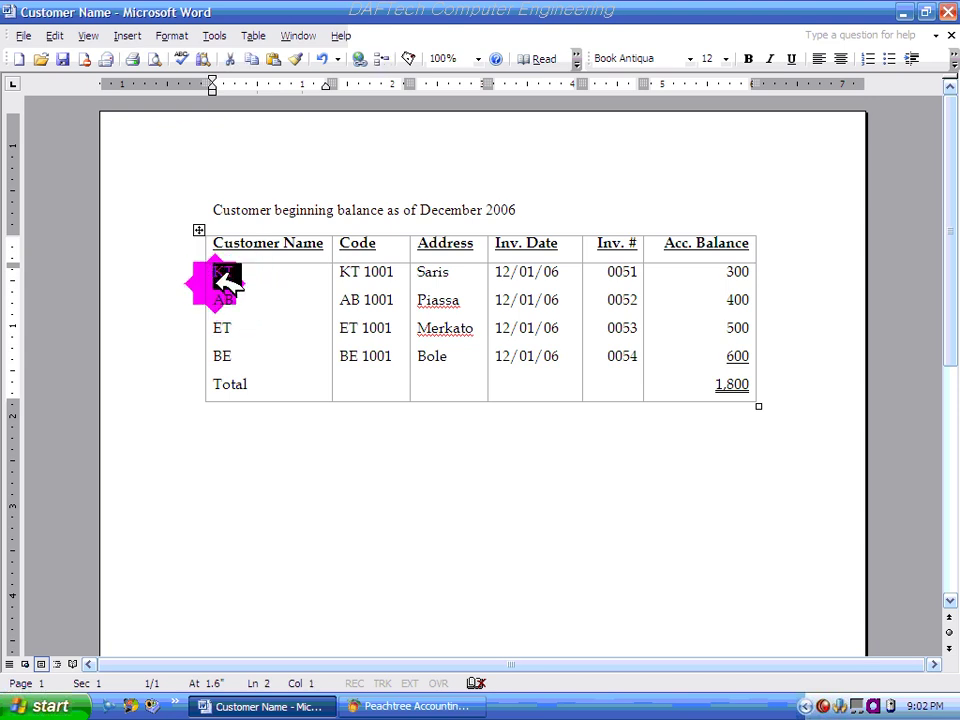
left_click(240, 272)
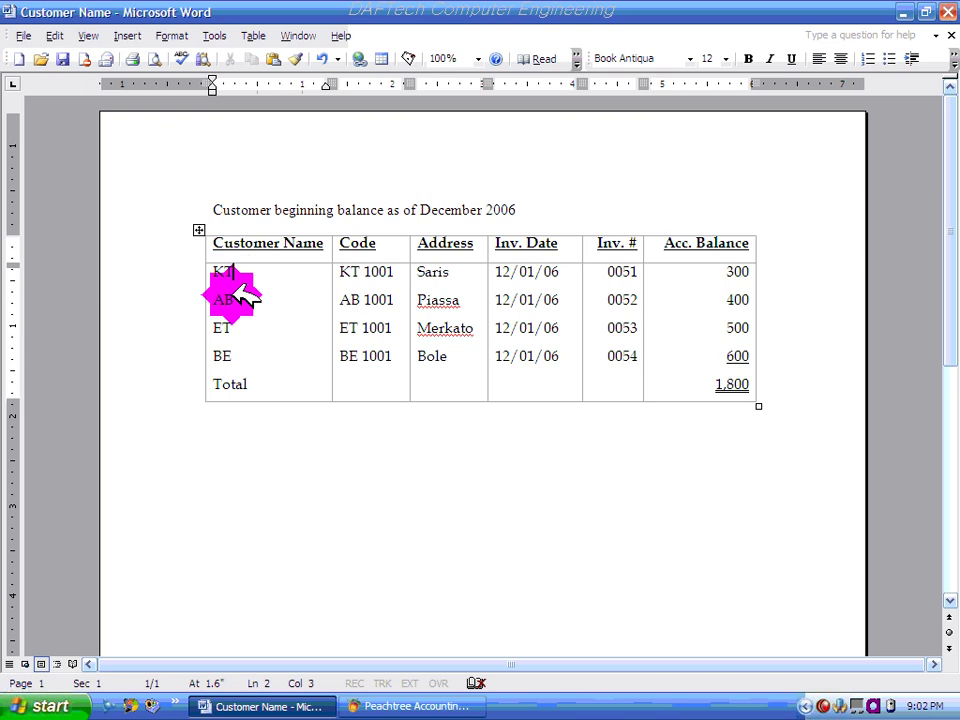
double_click(218, 300)
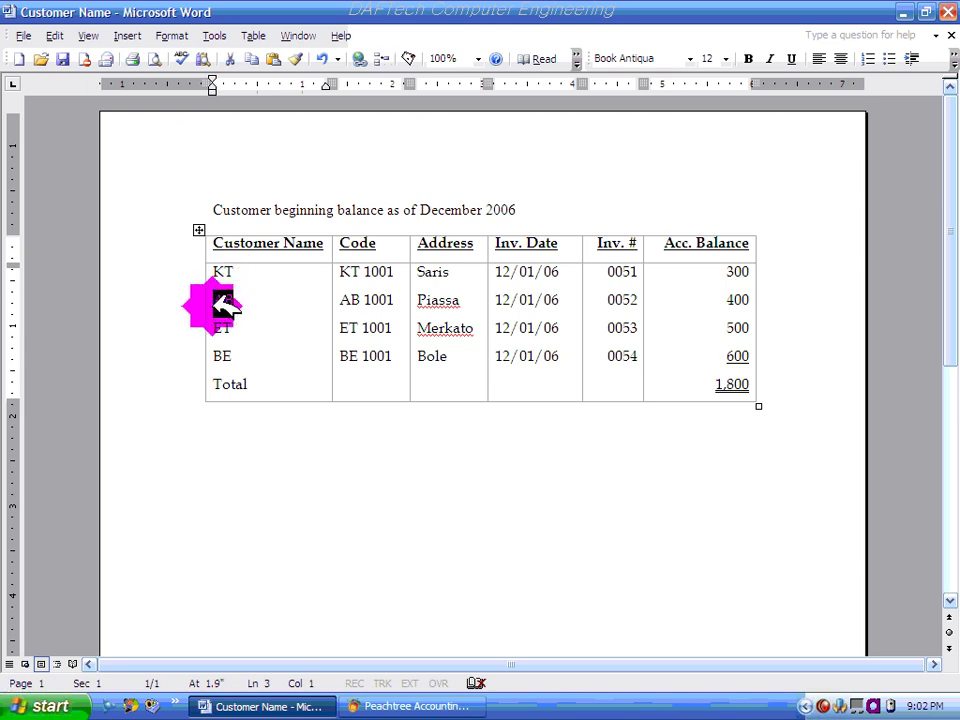
left_click(250, 277)
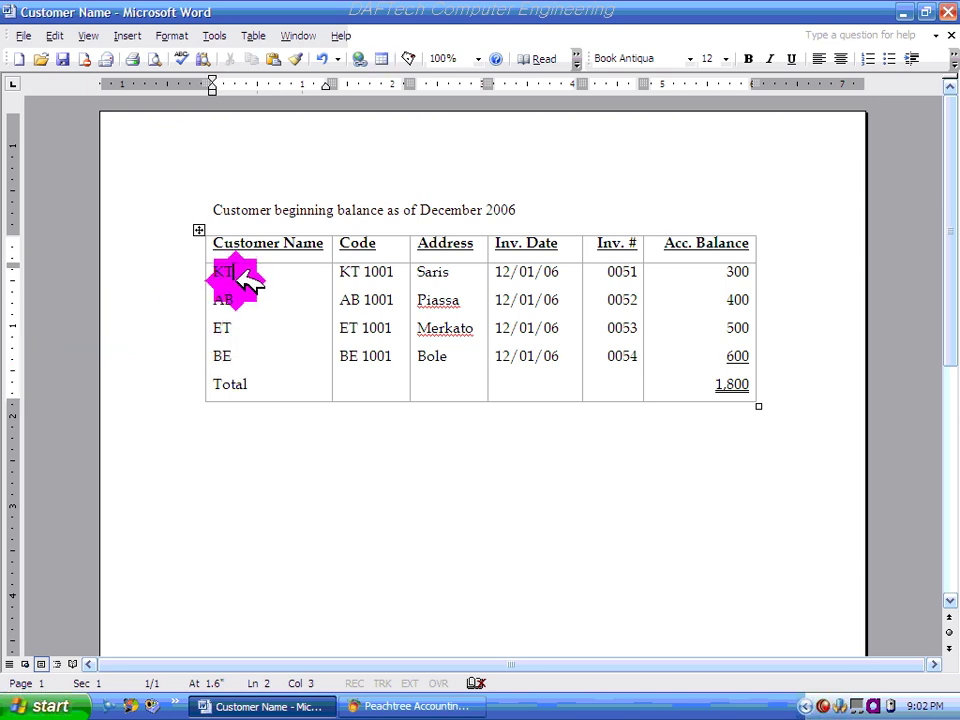
left_click(905, 12)
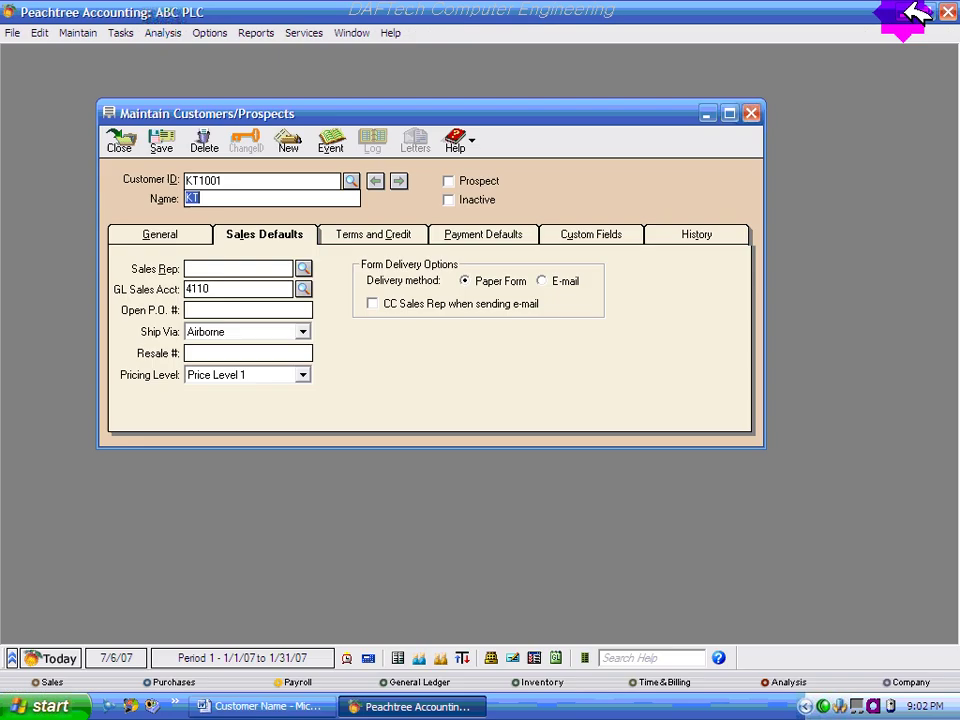
Step: Try Price Level 2 as the customer's pricing level, and restore Price Level 1
left_click(304, 375)
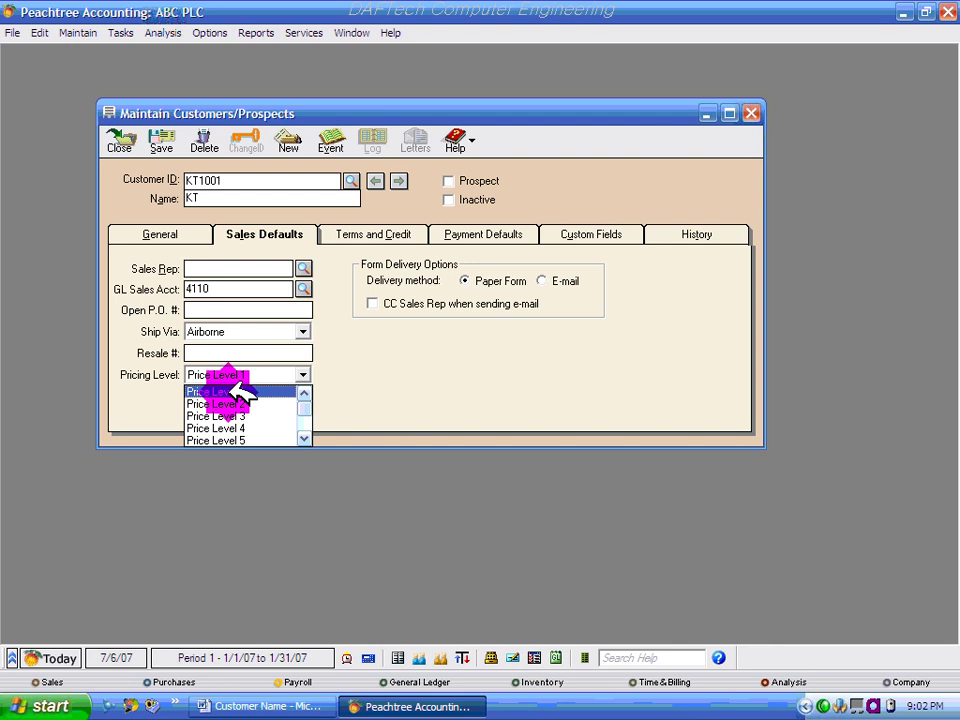
key("Down")
key("Down")
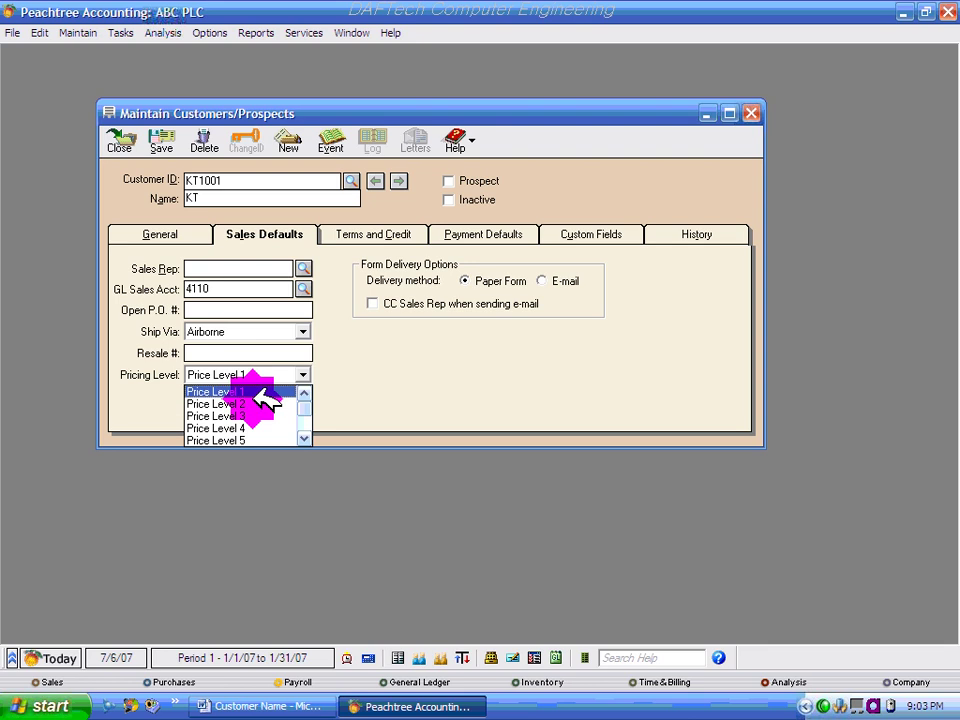
left_click(240, 404)
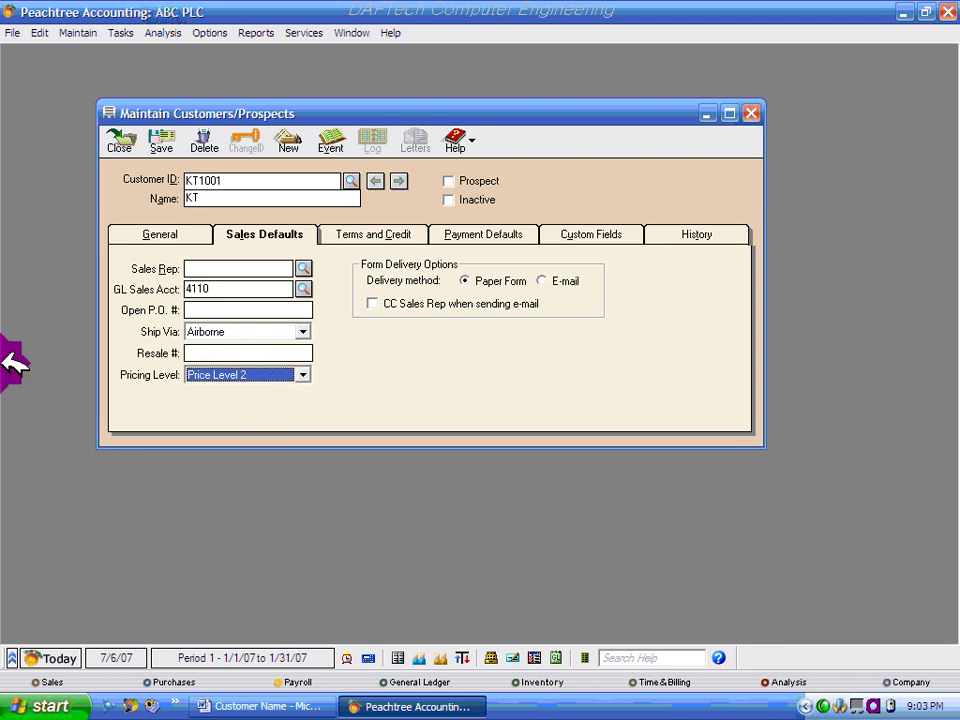
left_click(302, 375)
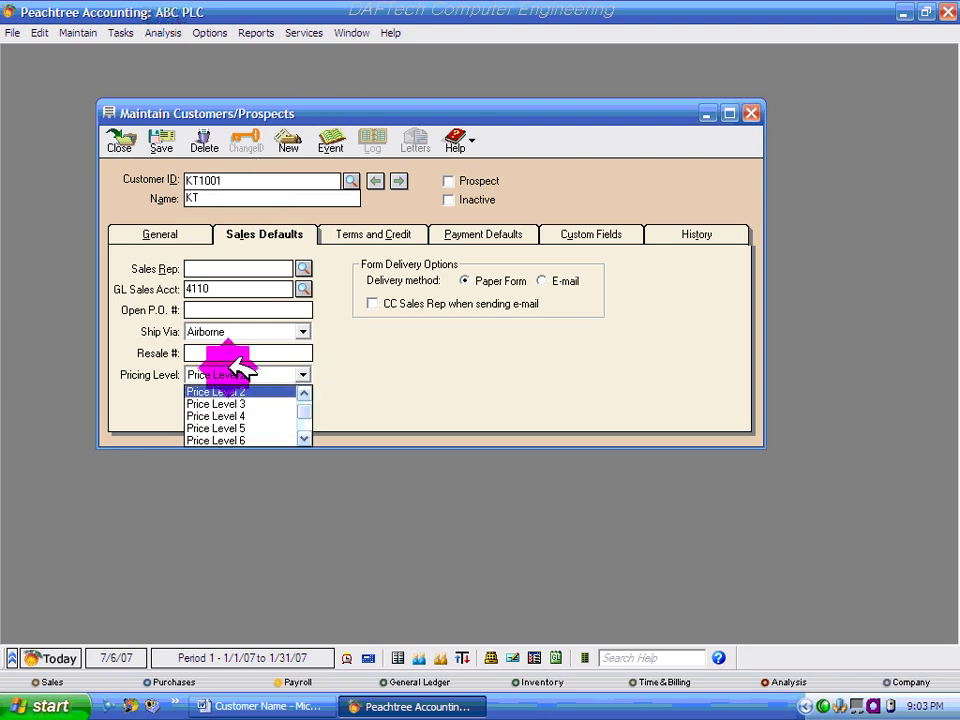
left_click(305, 393)
left_click(240, 391)
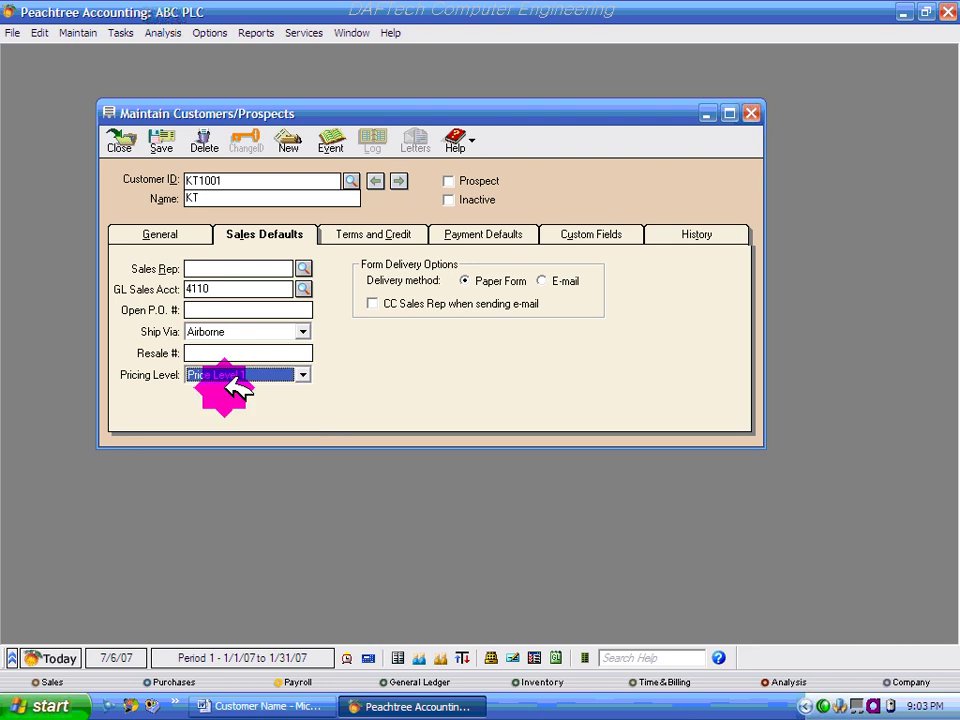
Step: Turn off Use Standard Terms and Credit for the customer, leaving Charge Finance Charges enabled
left_click(365, 233)
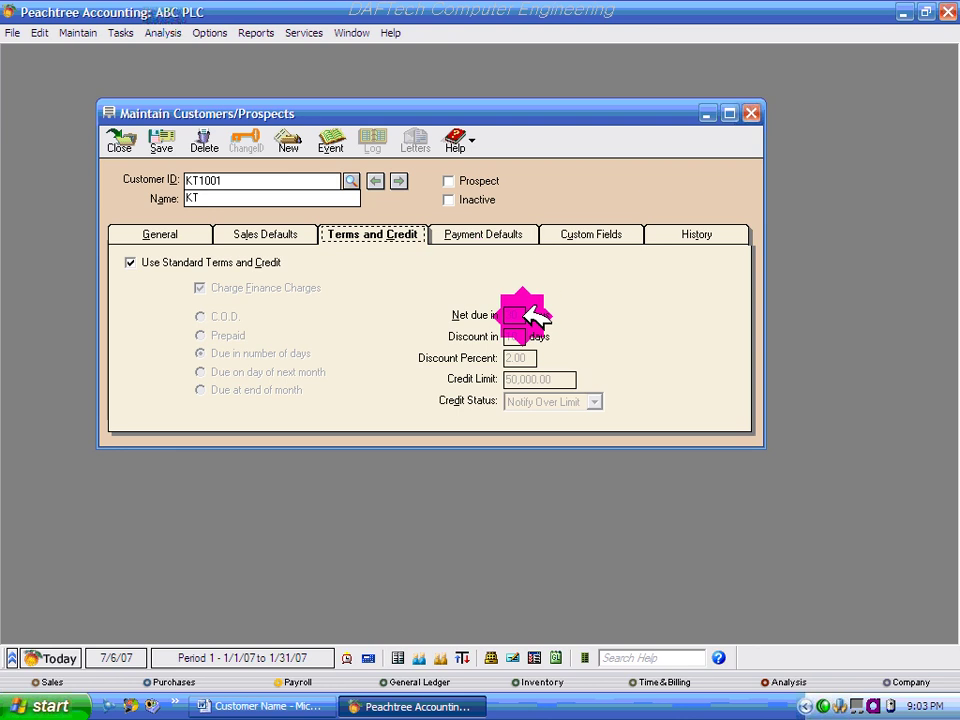
left_click(138, 261)
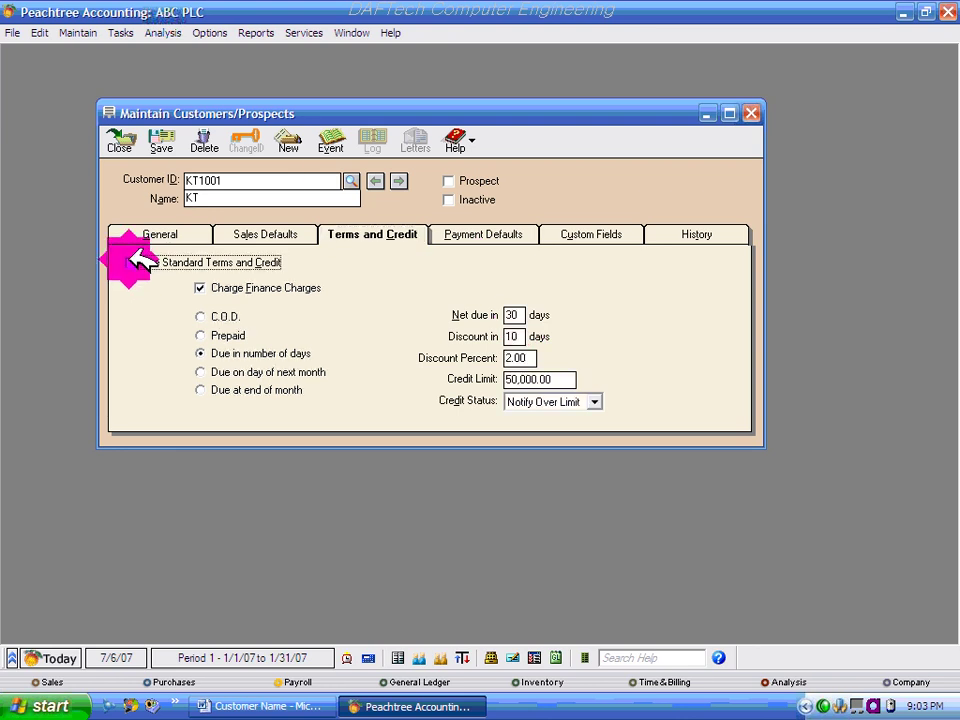
left_click(145, 261)
left_click(146, 262)
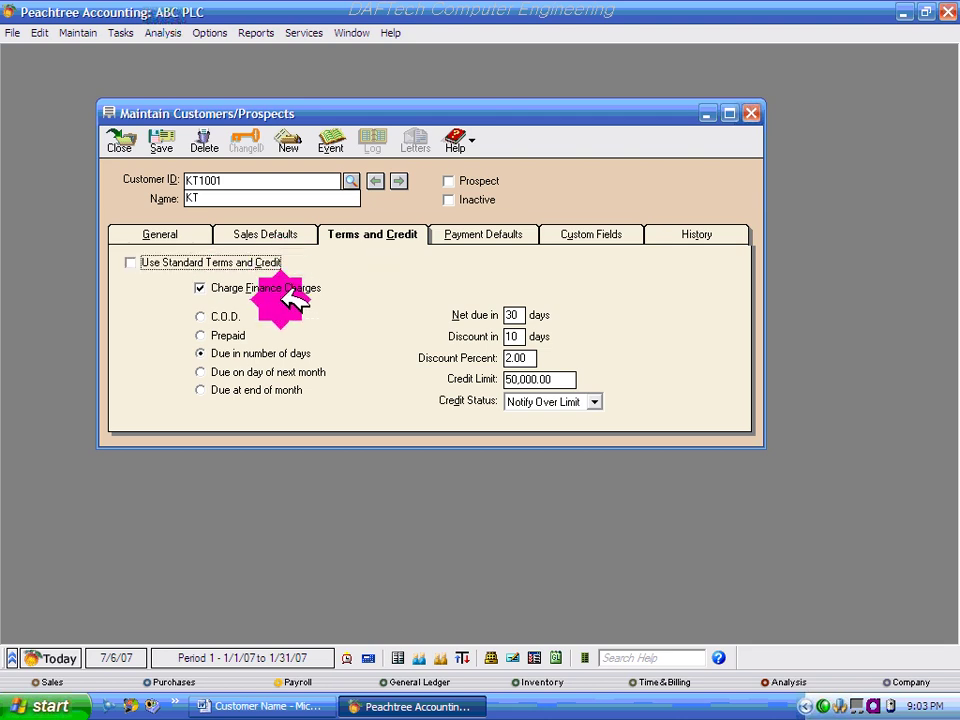
left_click(206, 286)
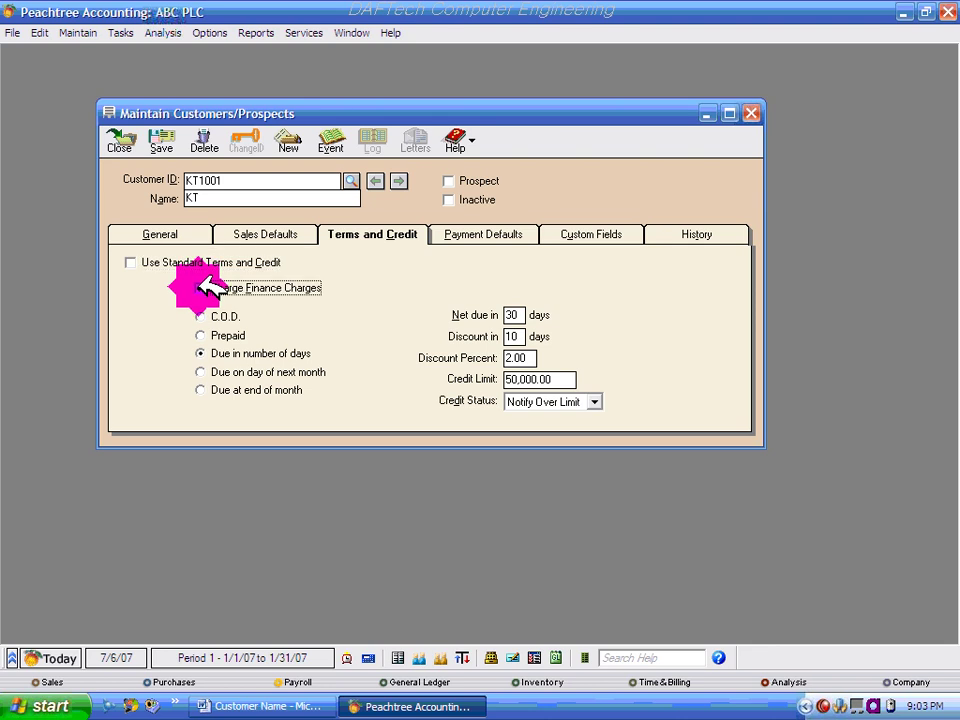
left_click(140, 260)
left_click(140, 260)
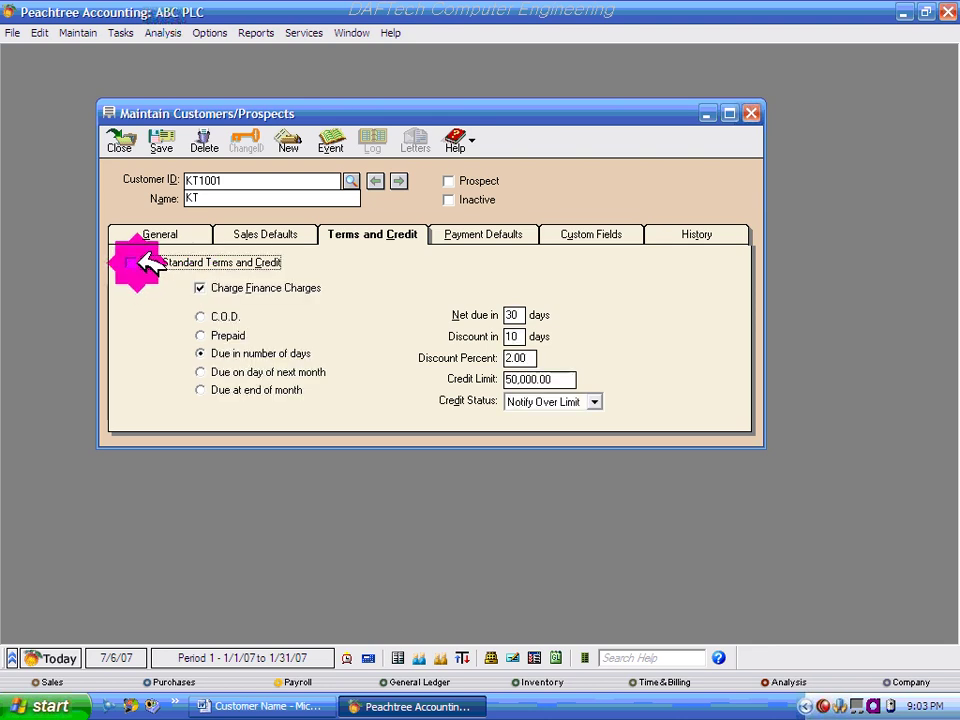
left_click(248, 290)
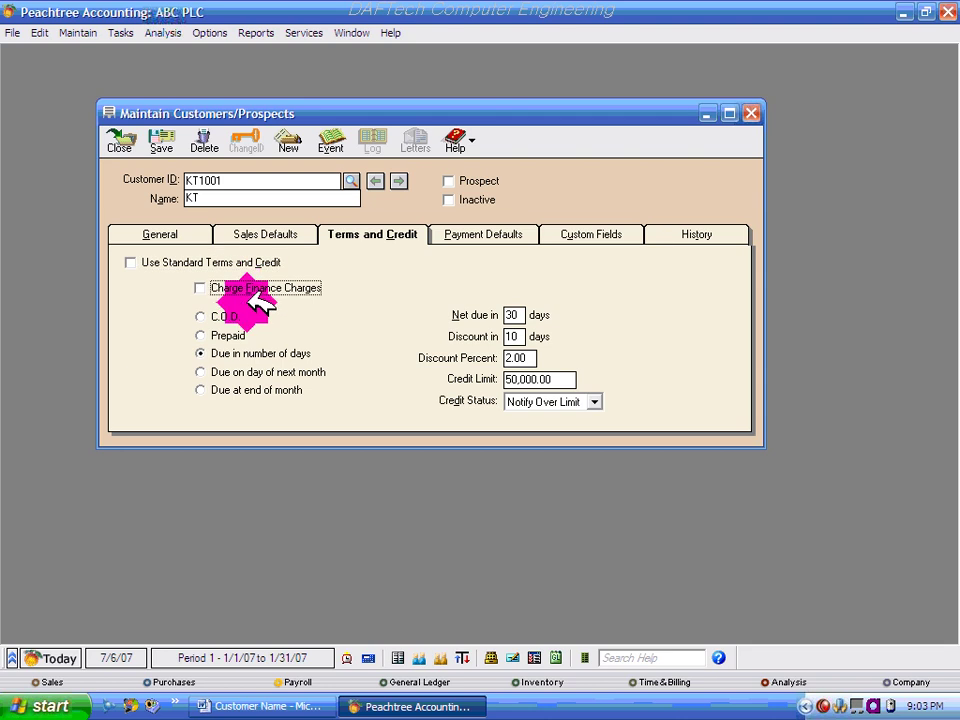
left_click(252, 288)
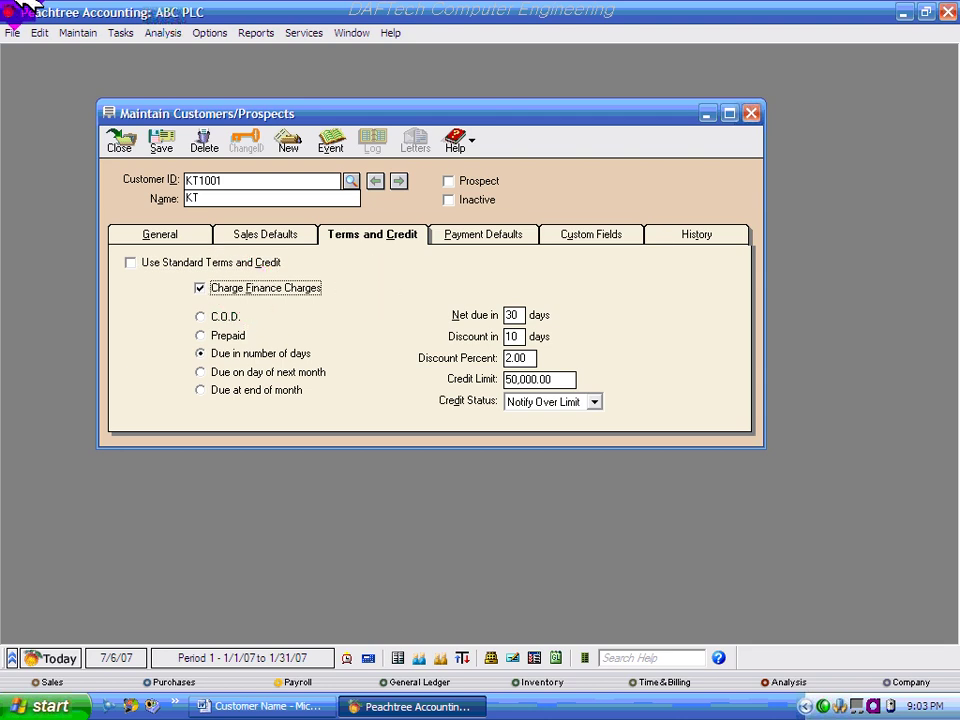
Step: With the standard terms switched off, set the customer's net due period to 60 days
left_click(520, 315)
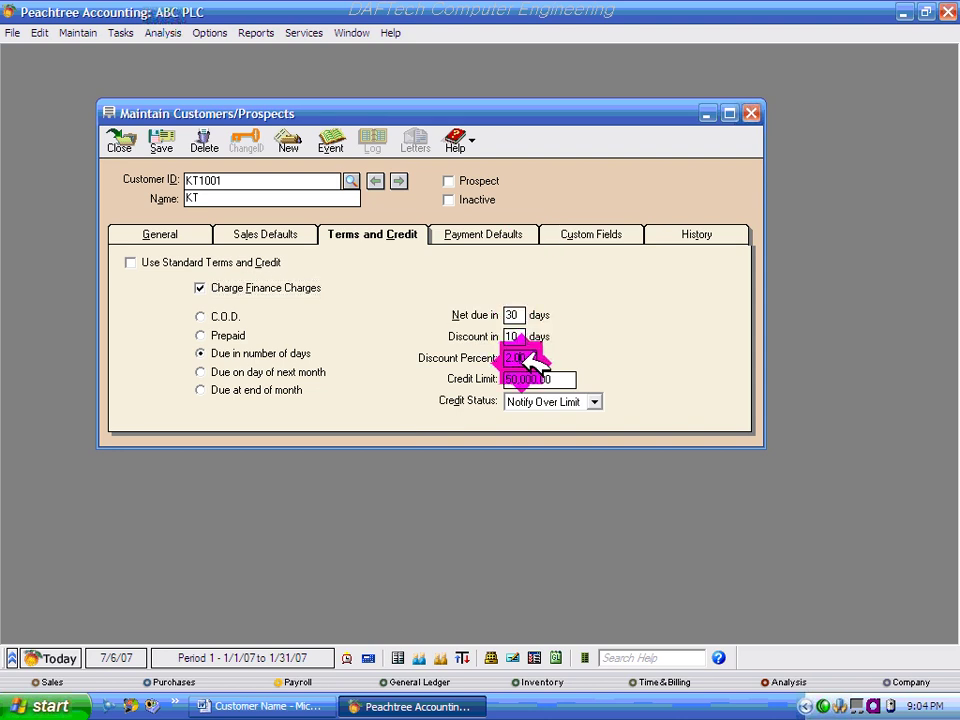
left_click(518, 336)
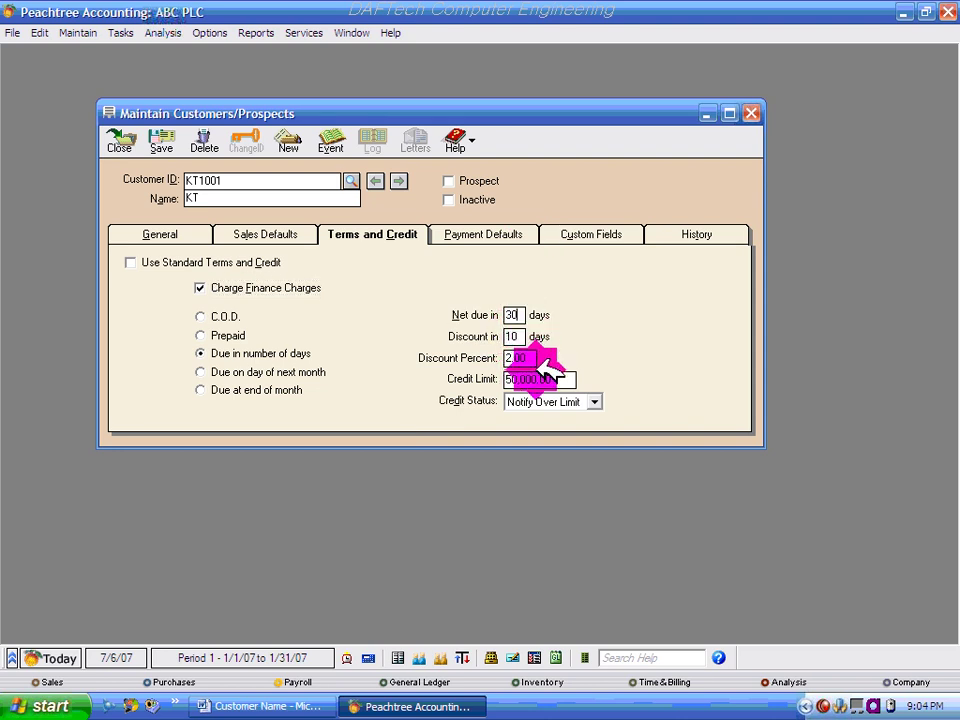
left_click(172, 261)
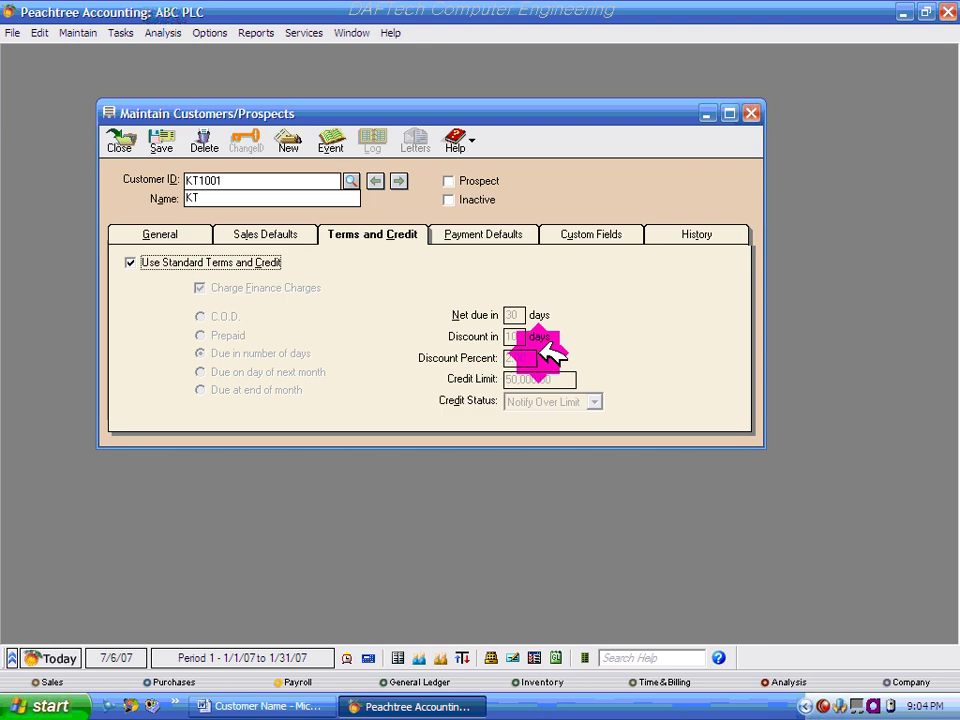
left_click(130, 262)
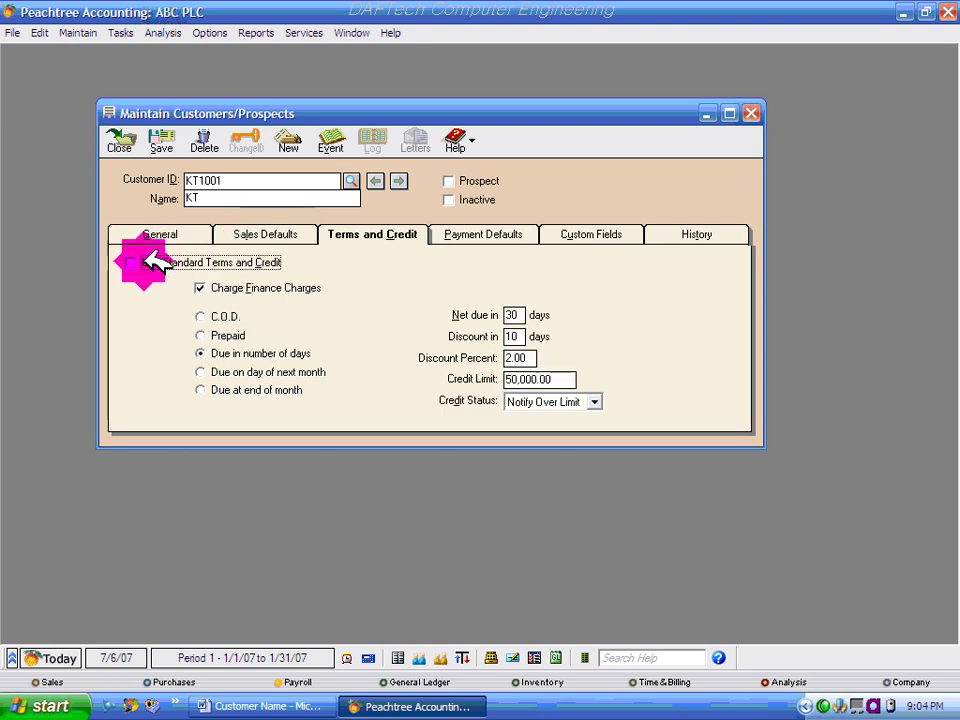
left_click(522, 312)
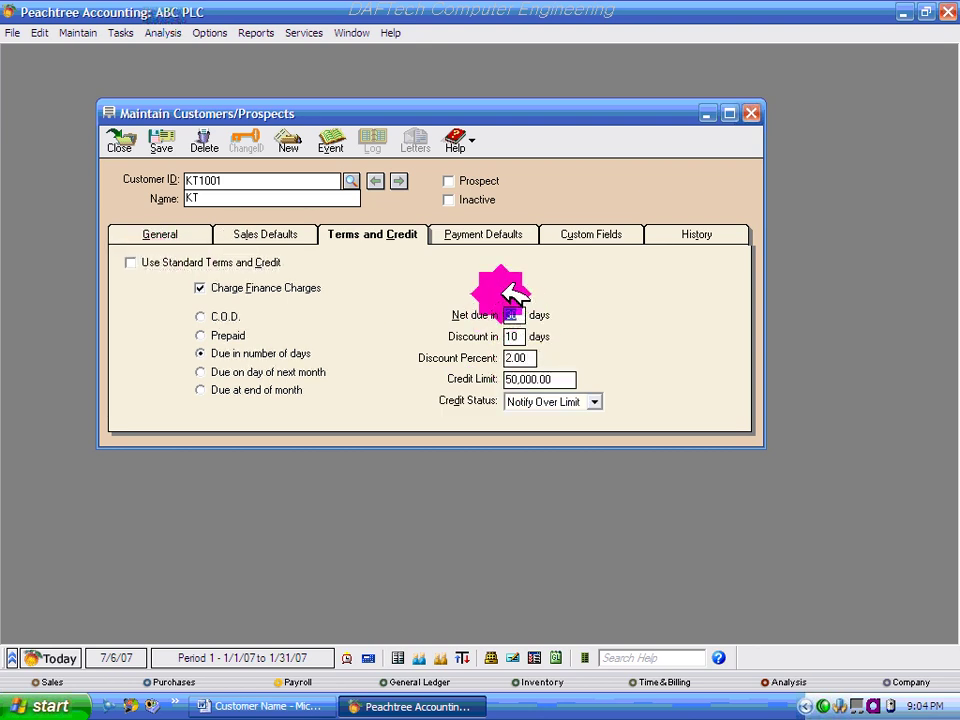
type("6")
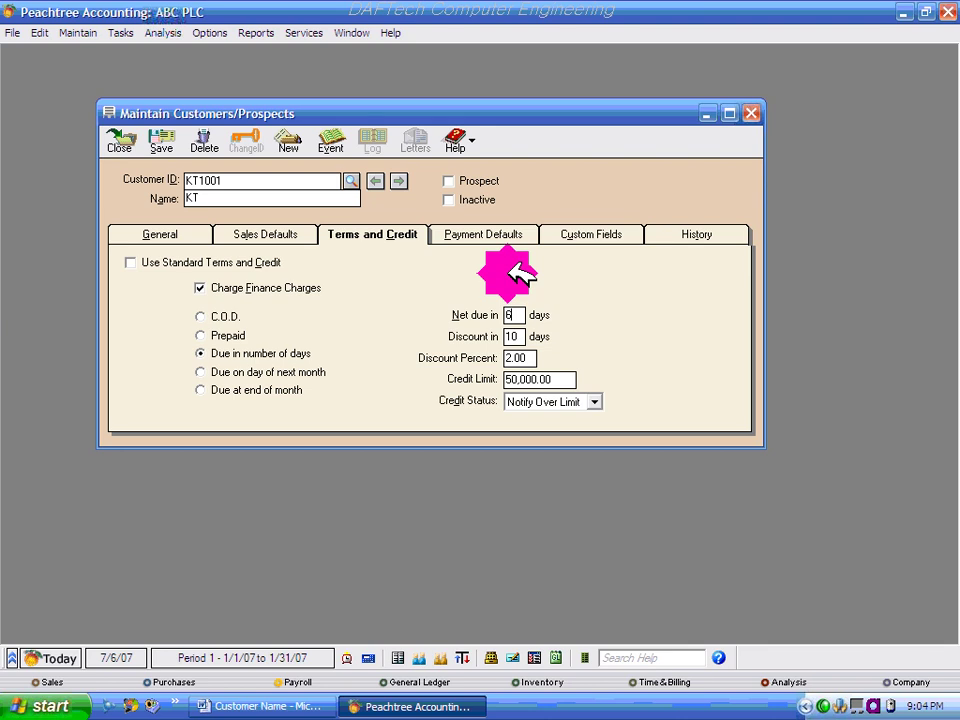
type("0")
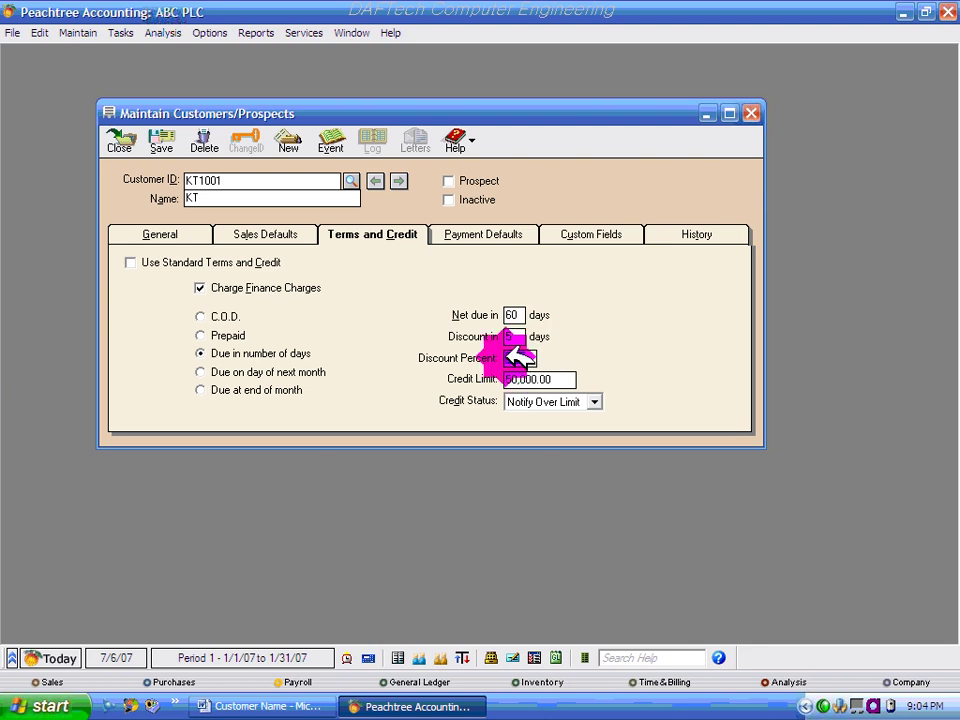
Step: Set the customer's discount percent to 5 and the credit limit to 100,000
type("5")
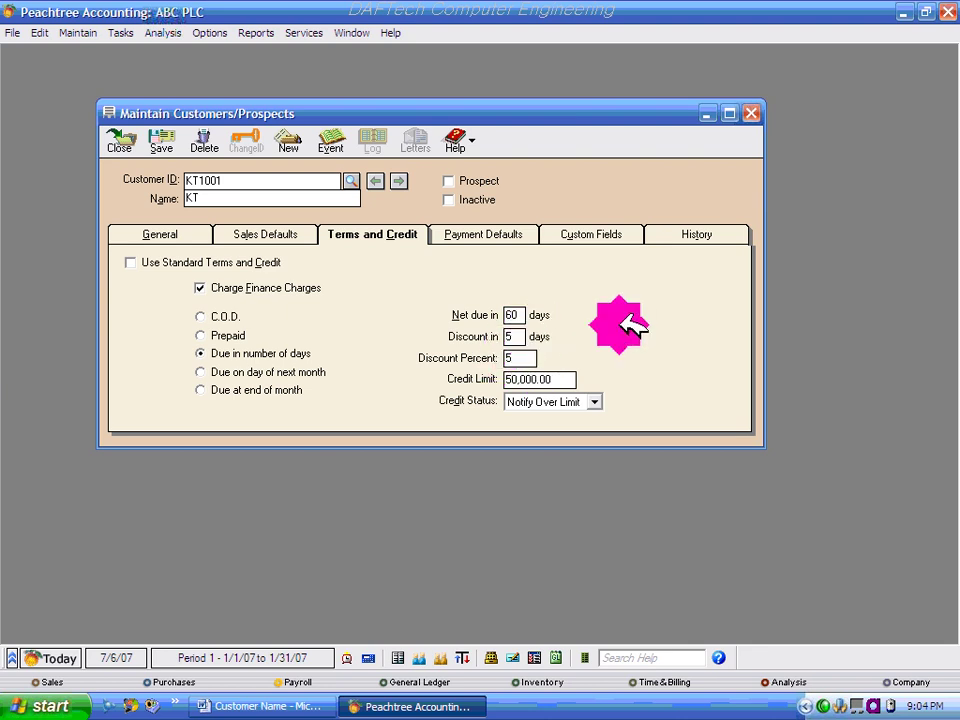
left_click(508, 379)
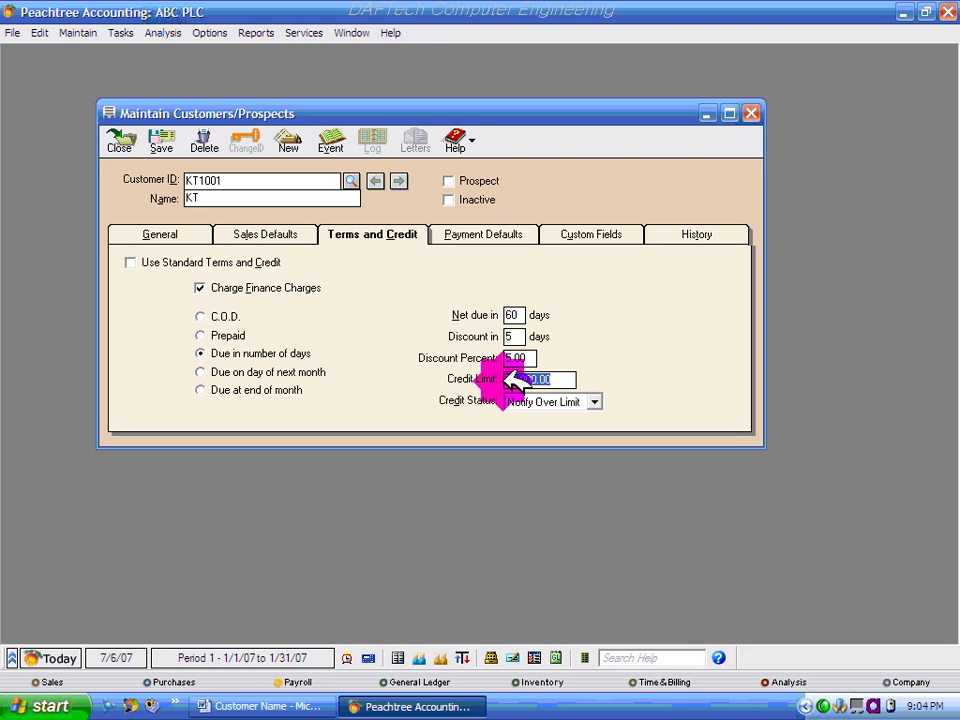
type("100")
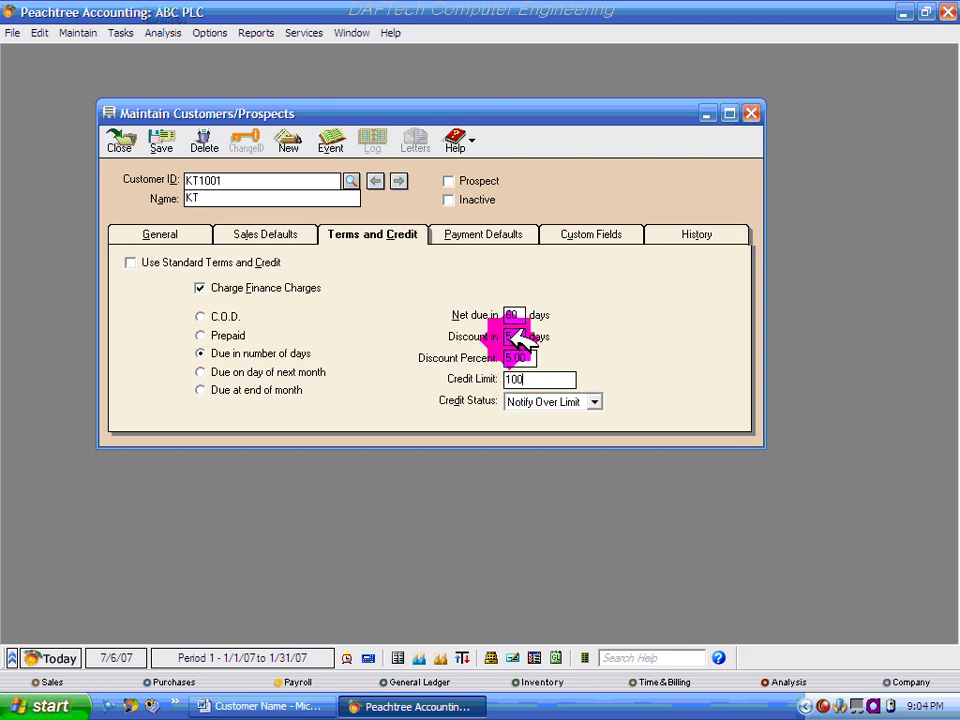
type("000")
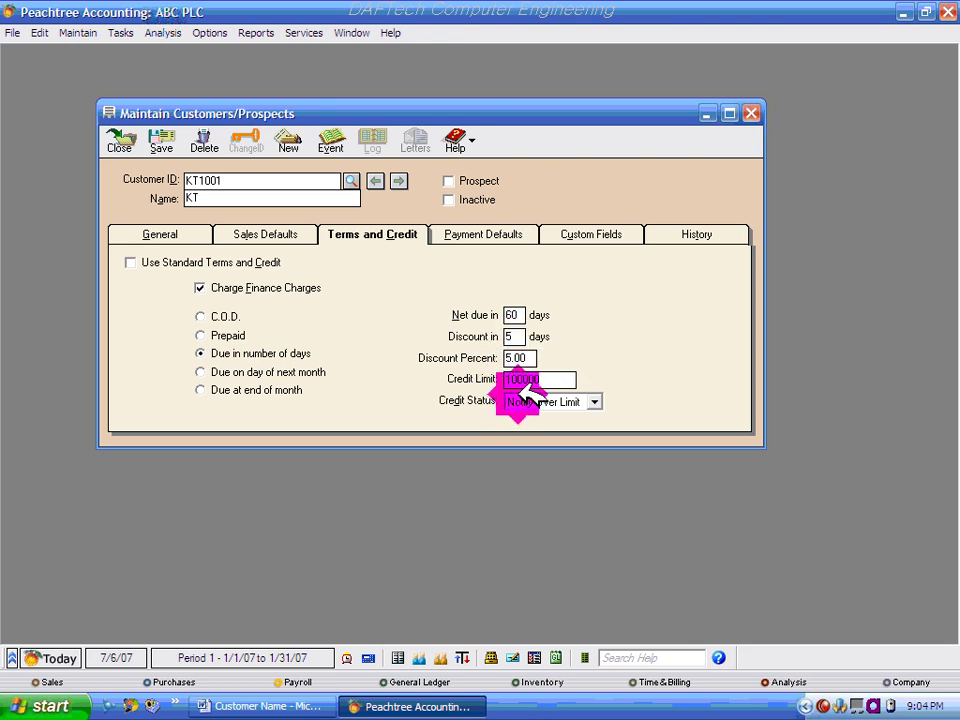
left_click(455, 313)
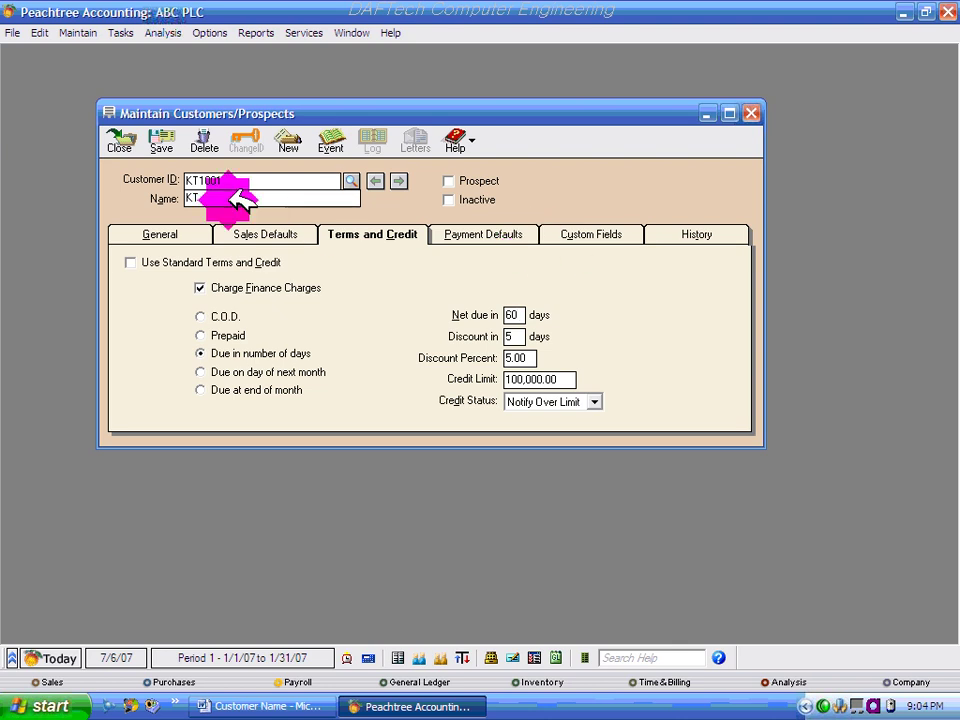
Step: Review the customer's payment defaults, custom fields and history, including the calendar for the Customer Since date
left_click(488, 234)
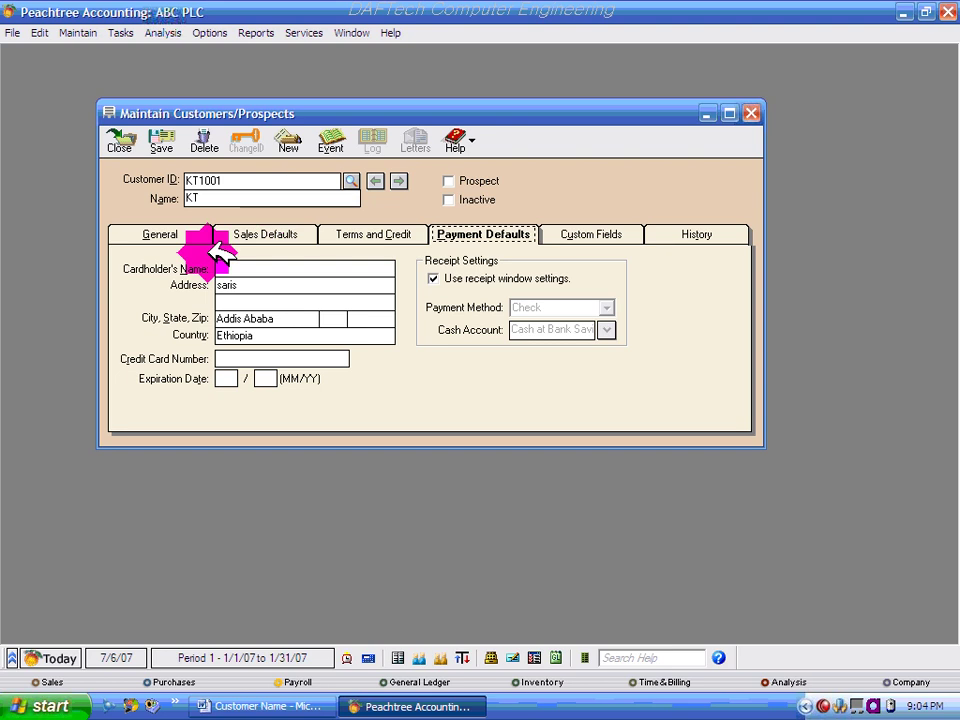
left_click(226, 378)
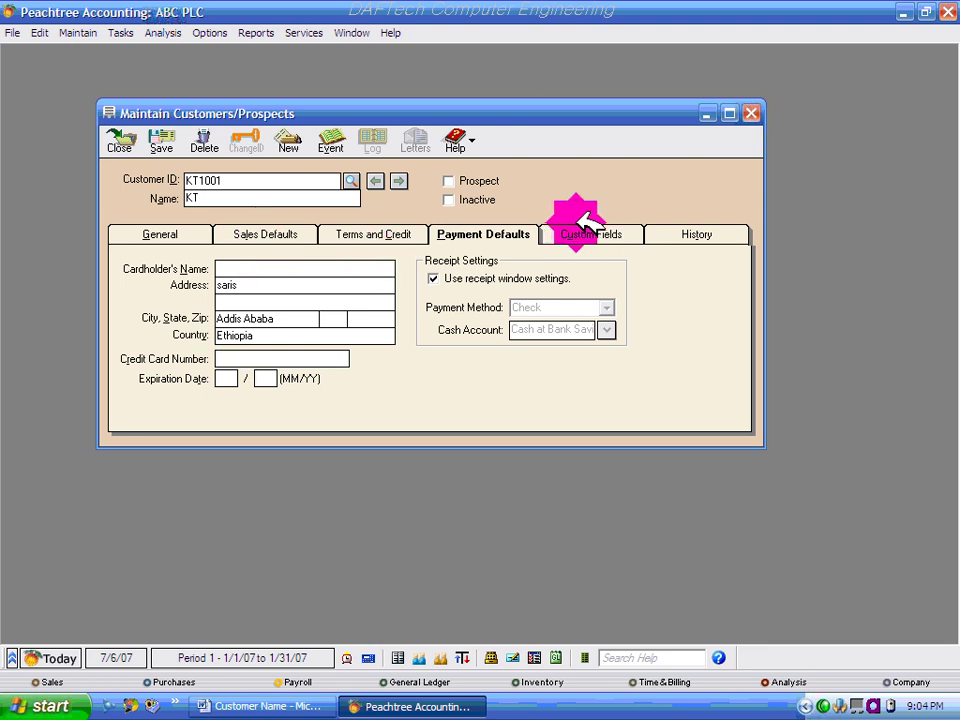
left_click(625, 236)
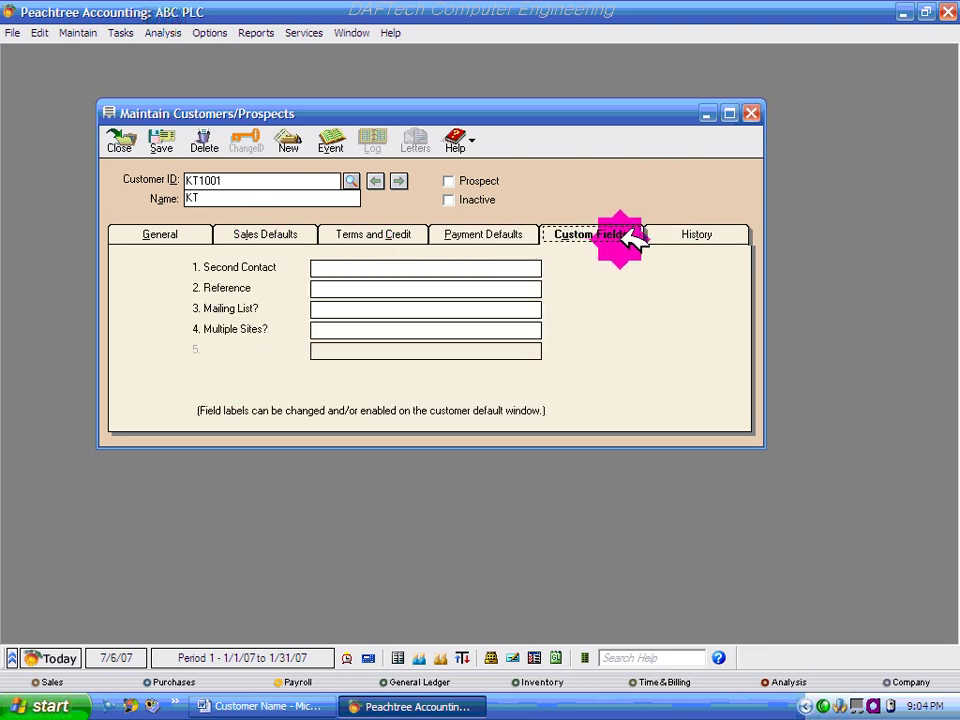
left_click(710, 236)
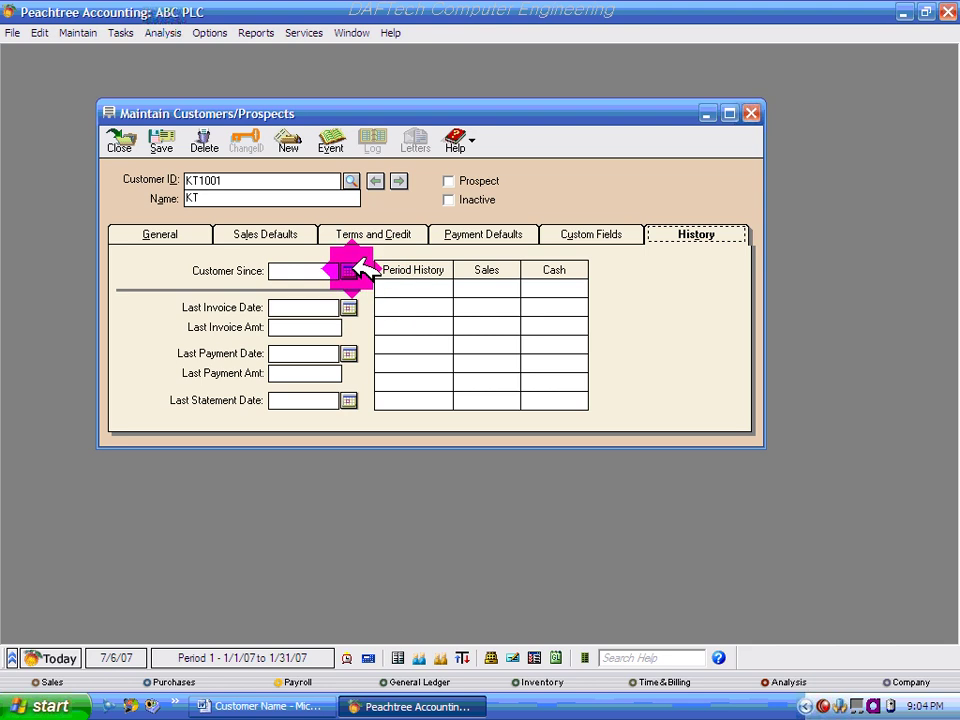
left_click(348, 271)
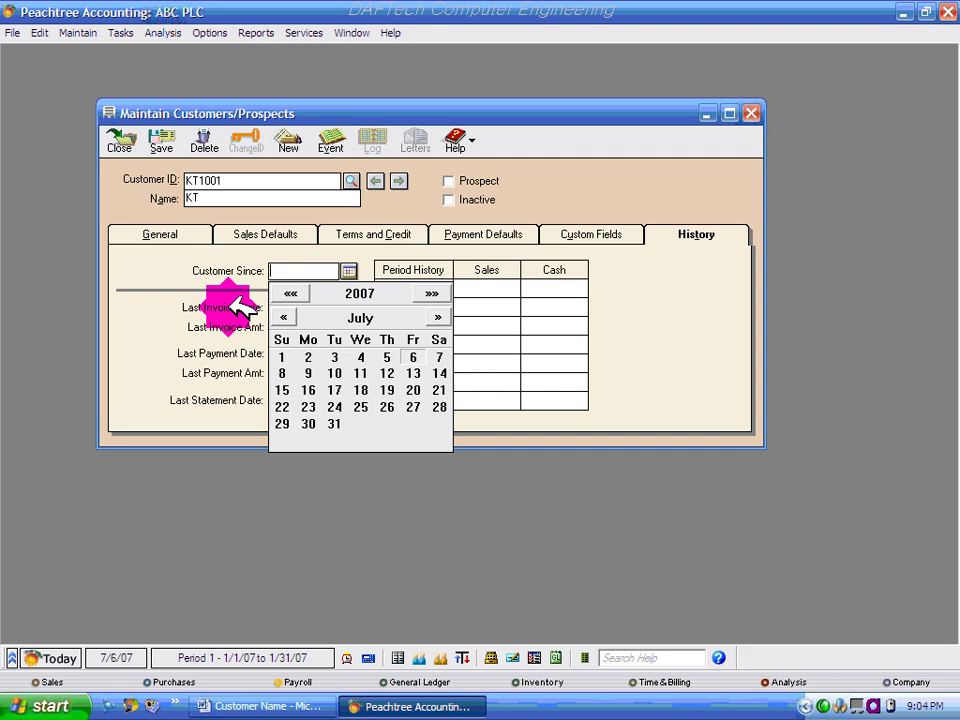
left_click(350, 273)
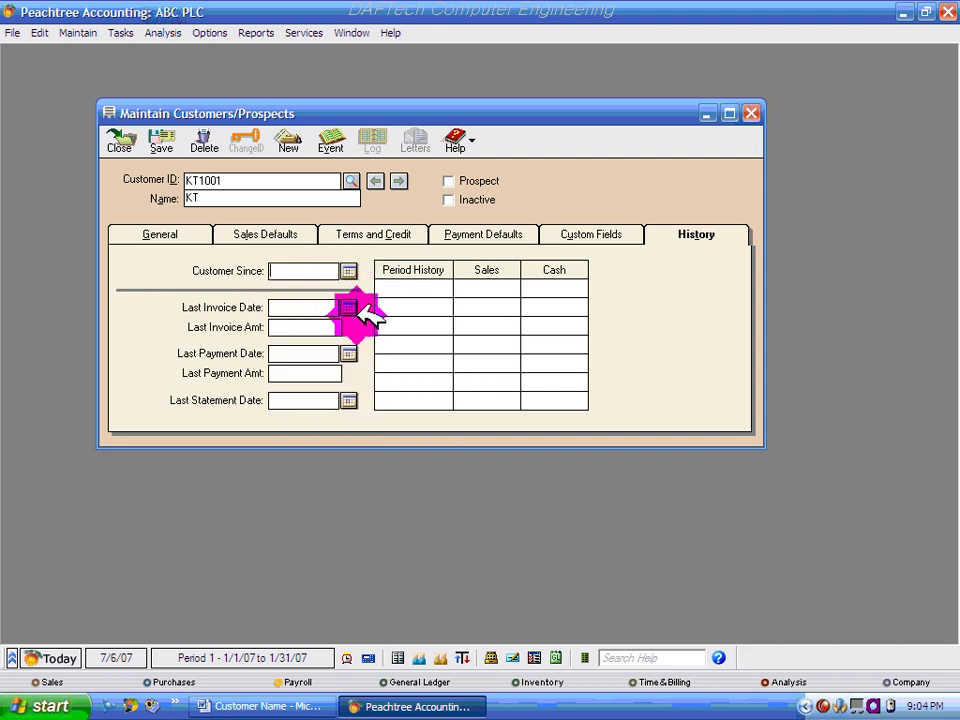
Step: Save the KT customer record from its general details and open its beginning balances
left_click(155, 233)
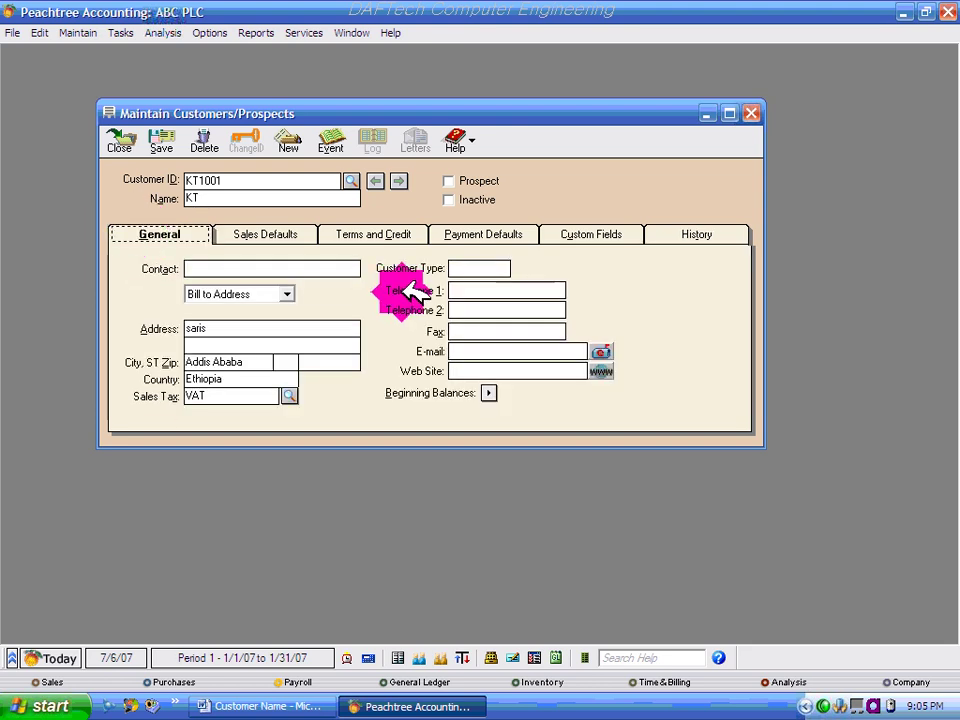
left_click(165, 140)
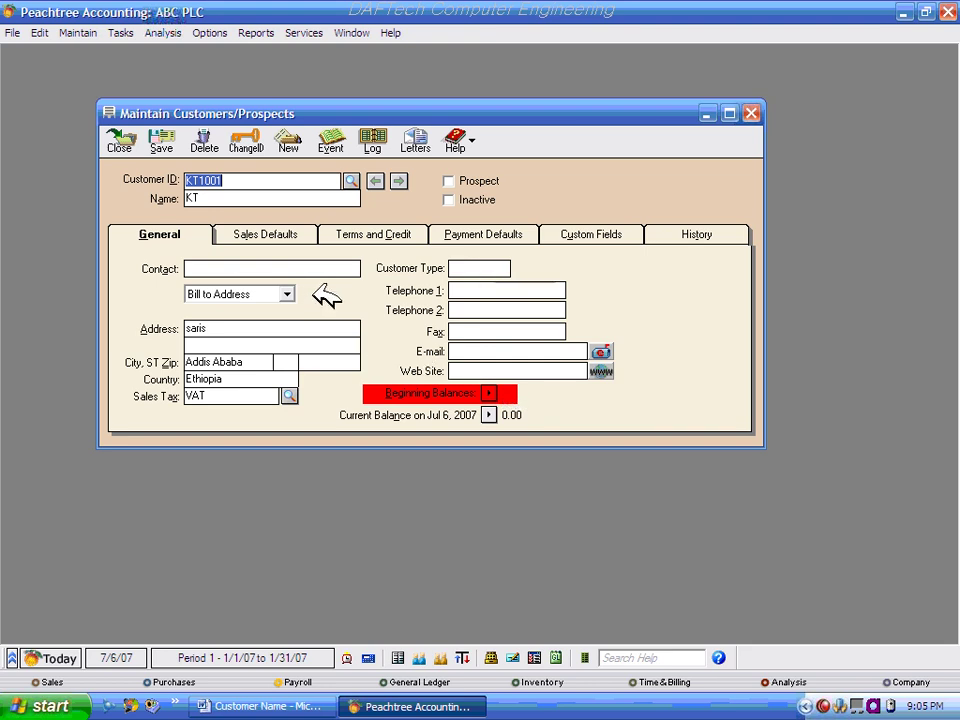
left_click(489, 392)
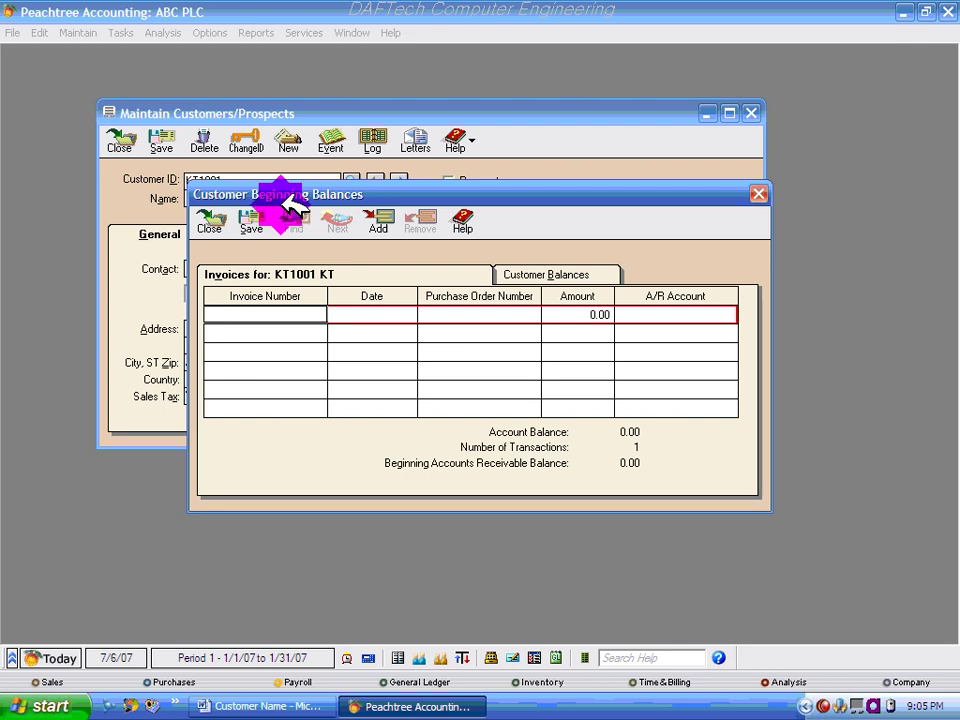
left_click_drag(287, 199, 291, 187)
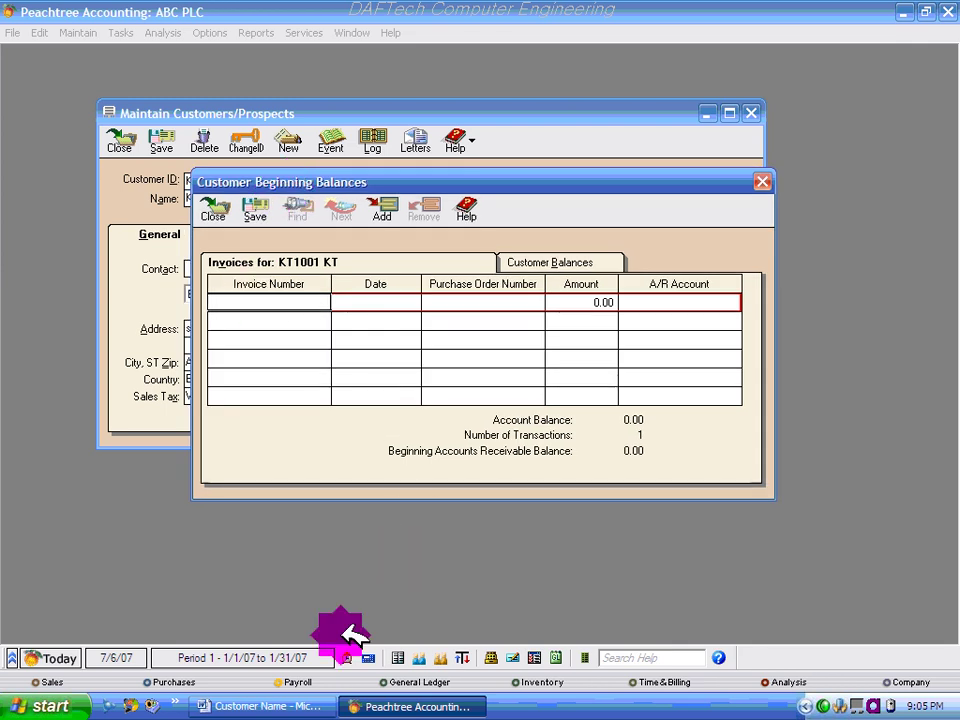
Step: Enter KT's beginning balance invoice as number 0051 dated 12/01/06, taking the details from the Word table
left_click(258, 706)
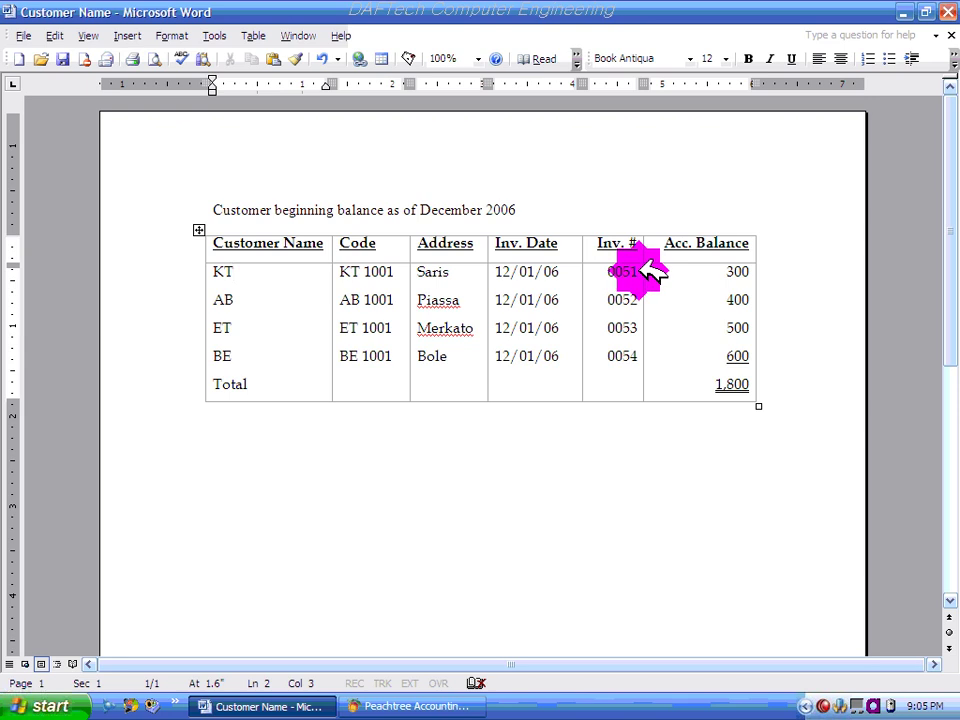
left_click(425, 705)
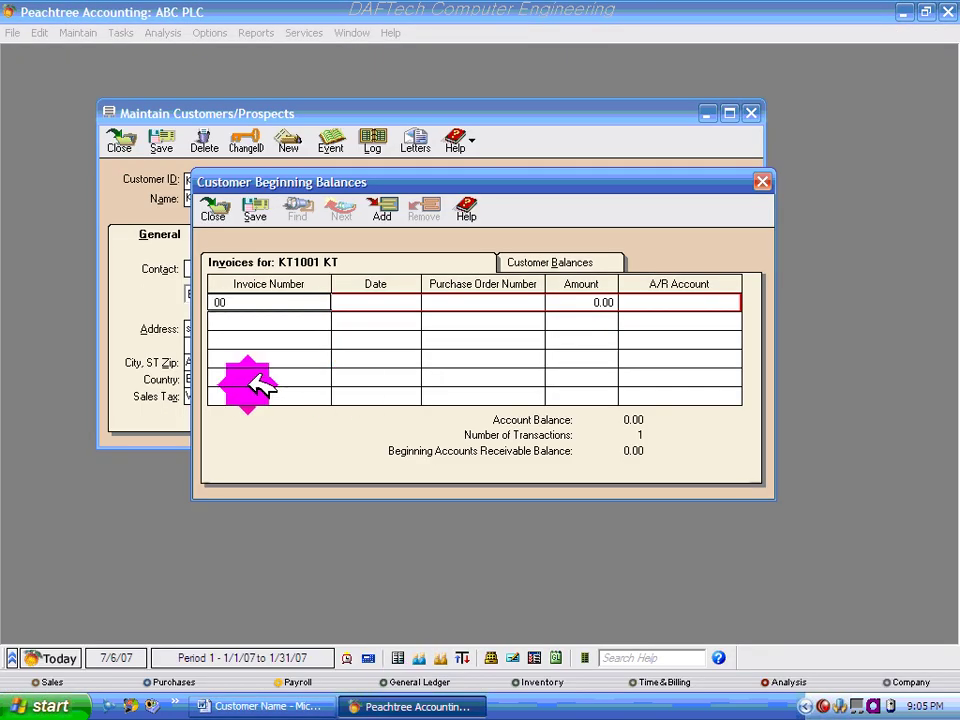
left_click(362, 302)
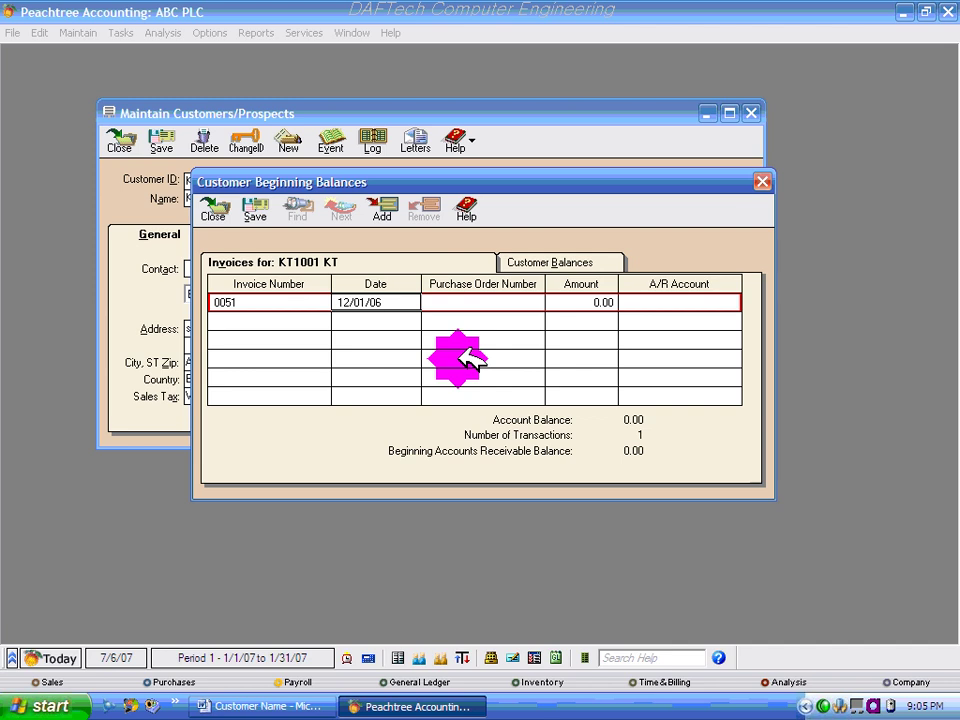
key("Tab")
key("Tab")
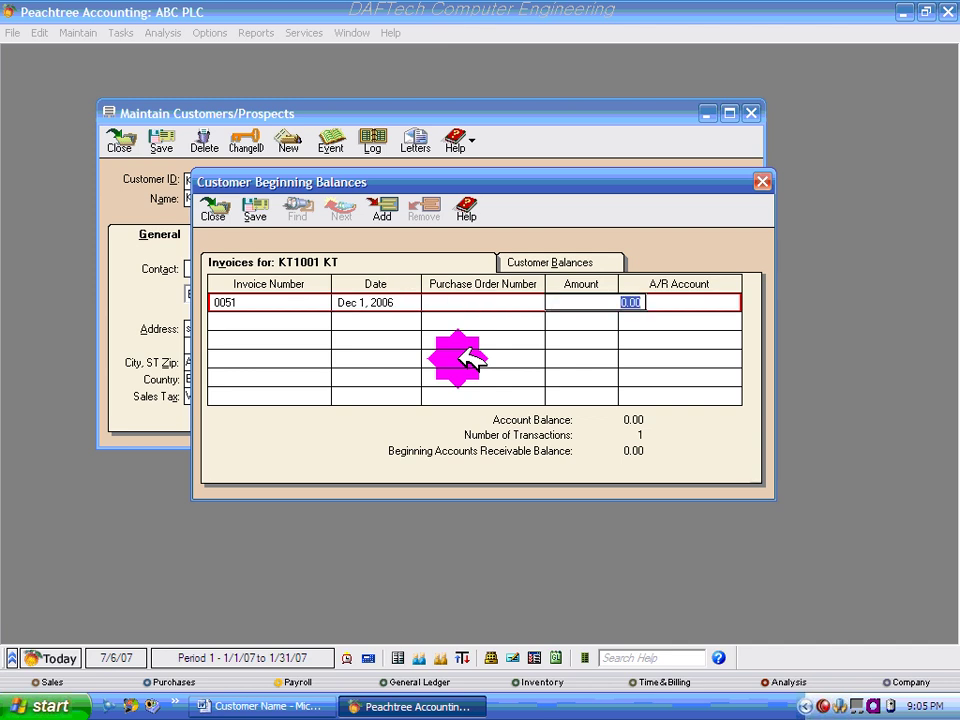
Step: Check KT's account balance in the Word table and enter 300 as the amount of invoice 0051
left_click(250, 706)
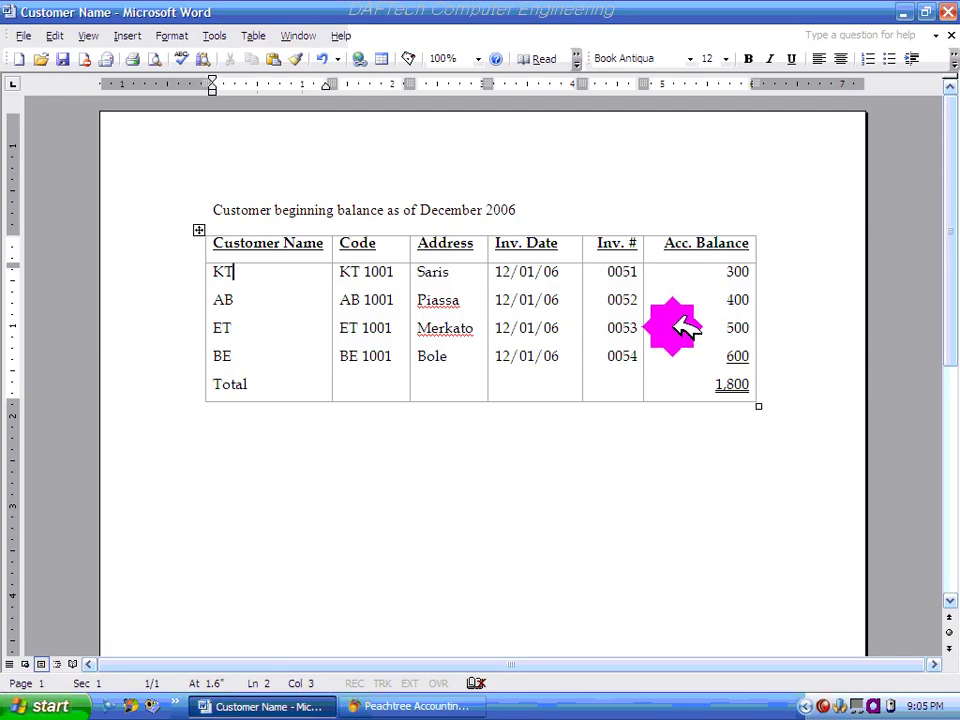
left_click(430, 704)
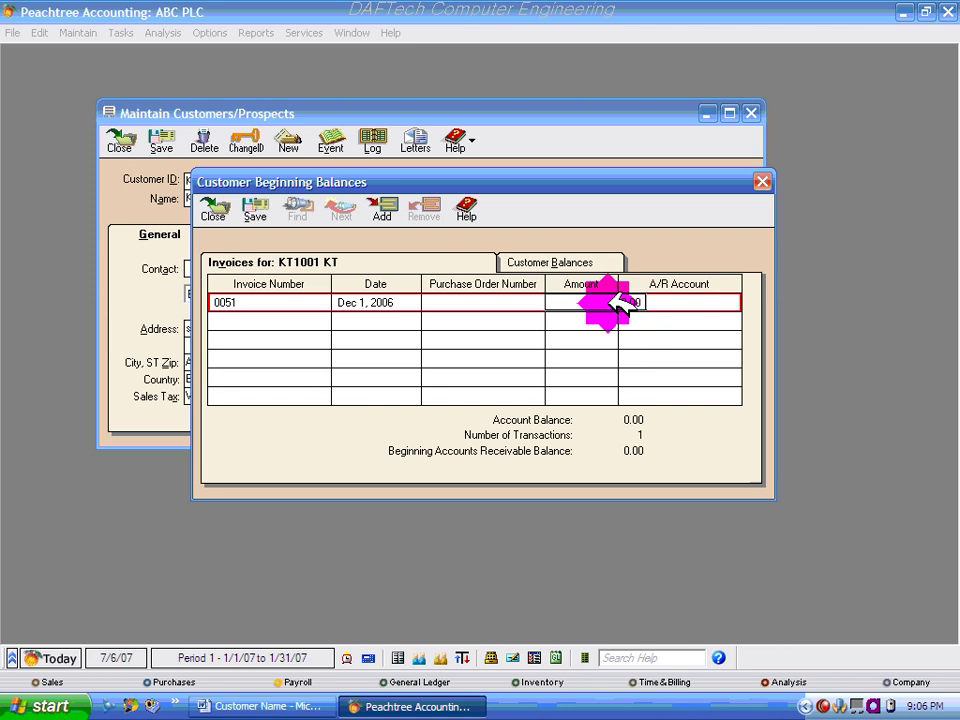
left_click(688, 304)
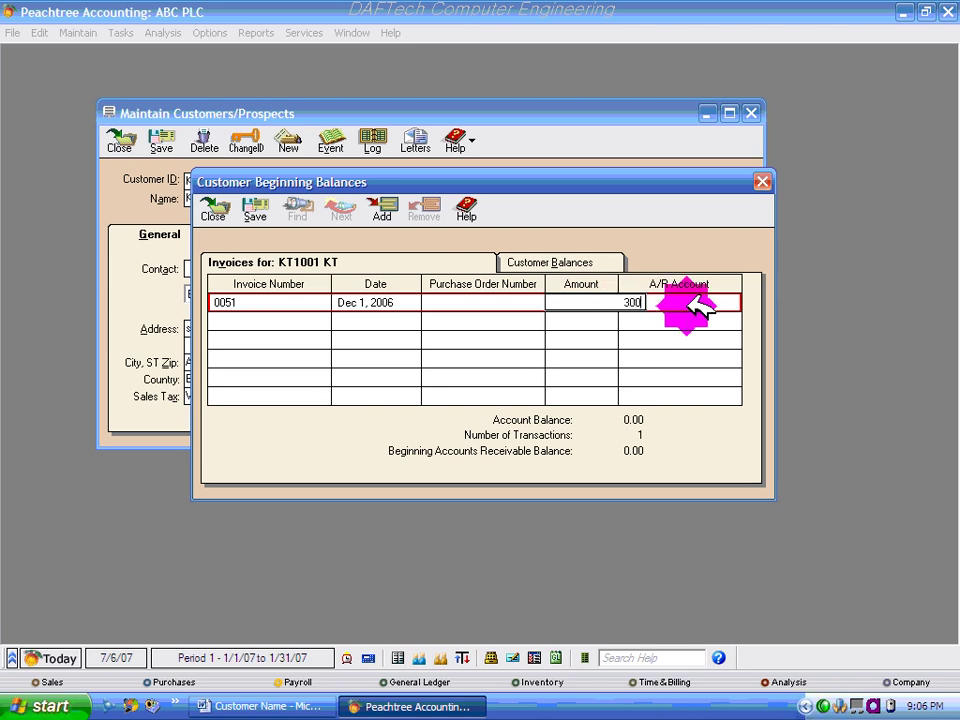
Step: Assign the 1140 Account Receivable account to KT's invoice, then save and close the beginning balances
left_click(681, 300)
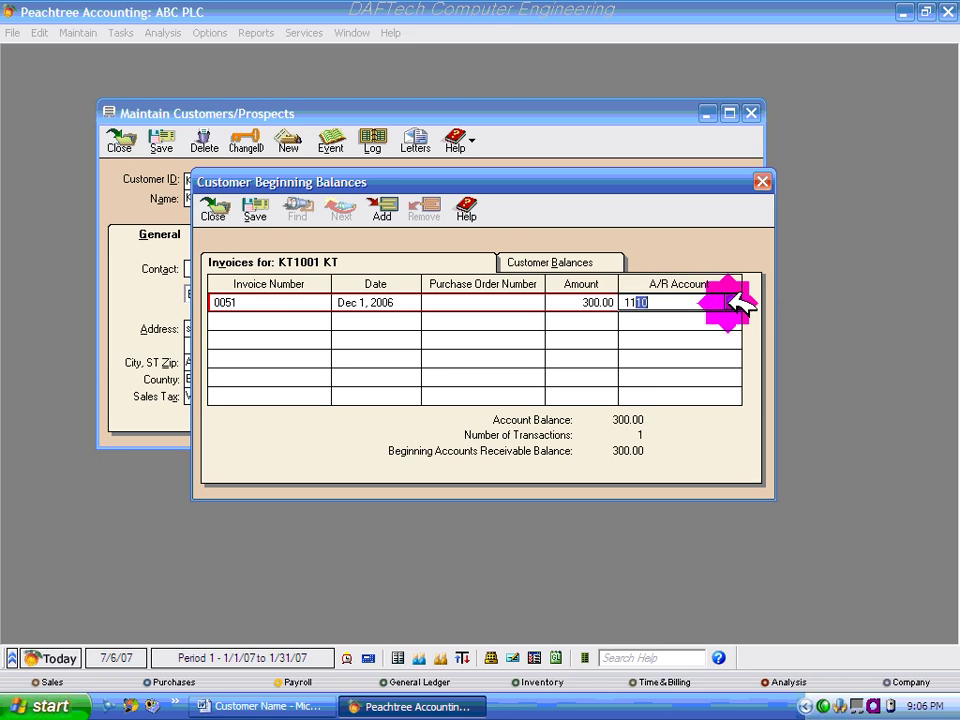
left_click(733, 301)
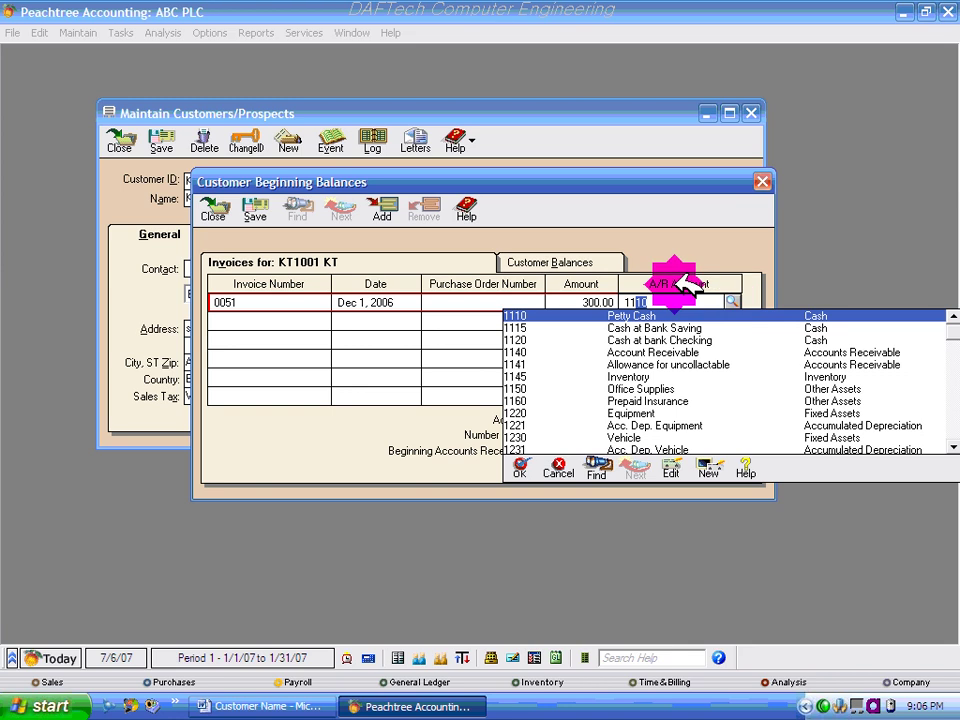
left_click(650, 353)
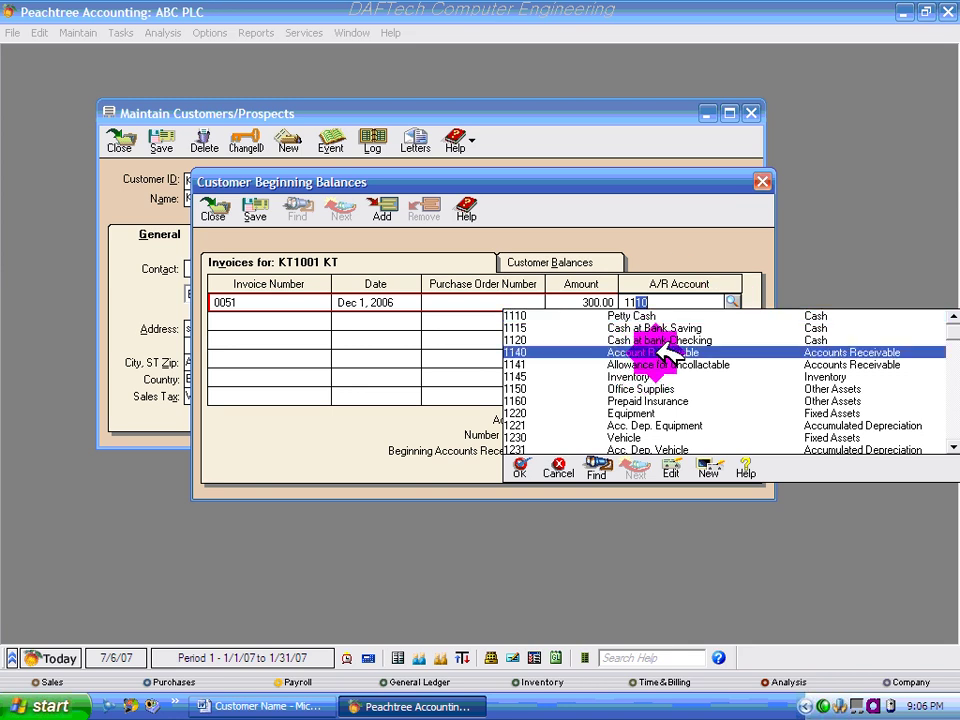
double_click(664, 352)
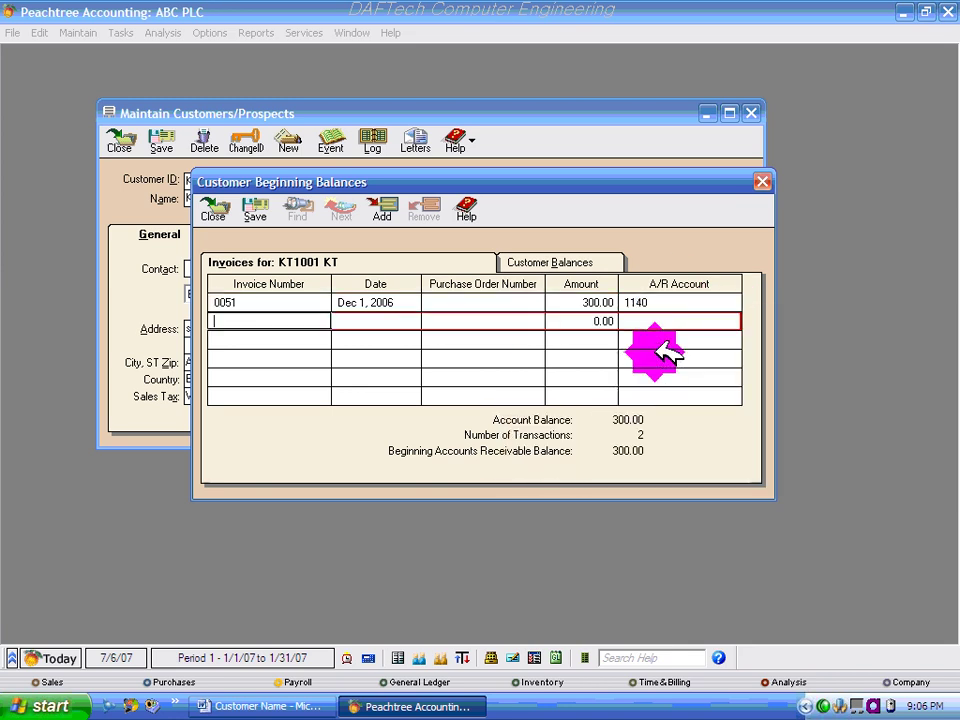
left_click(256, 210)
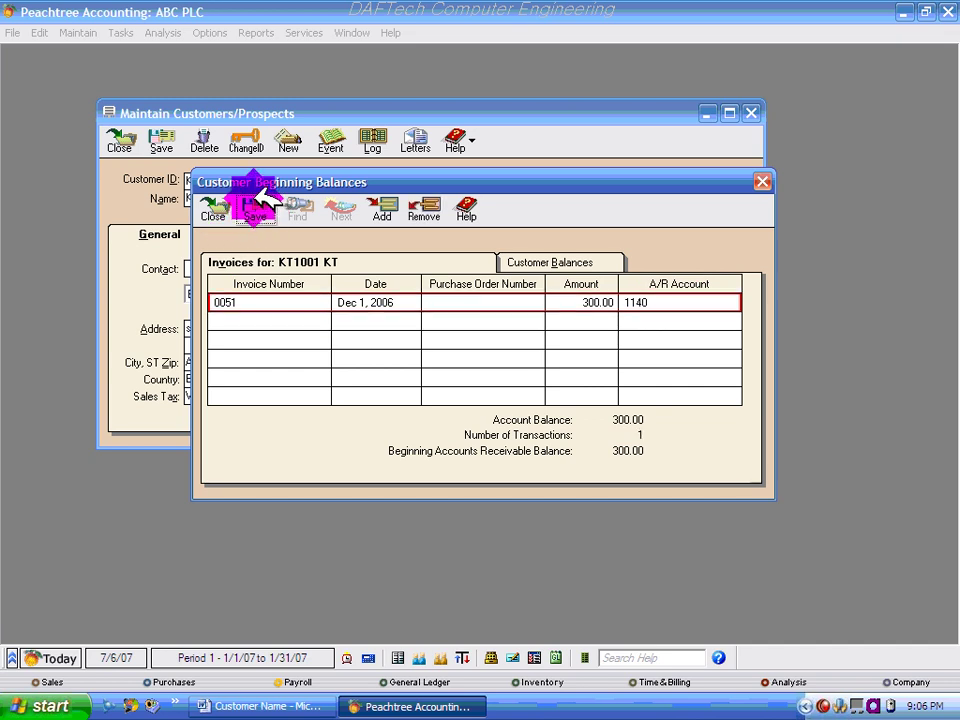
left_click(211, 208)
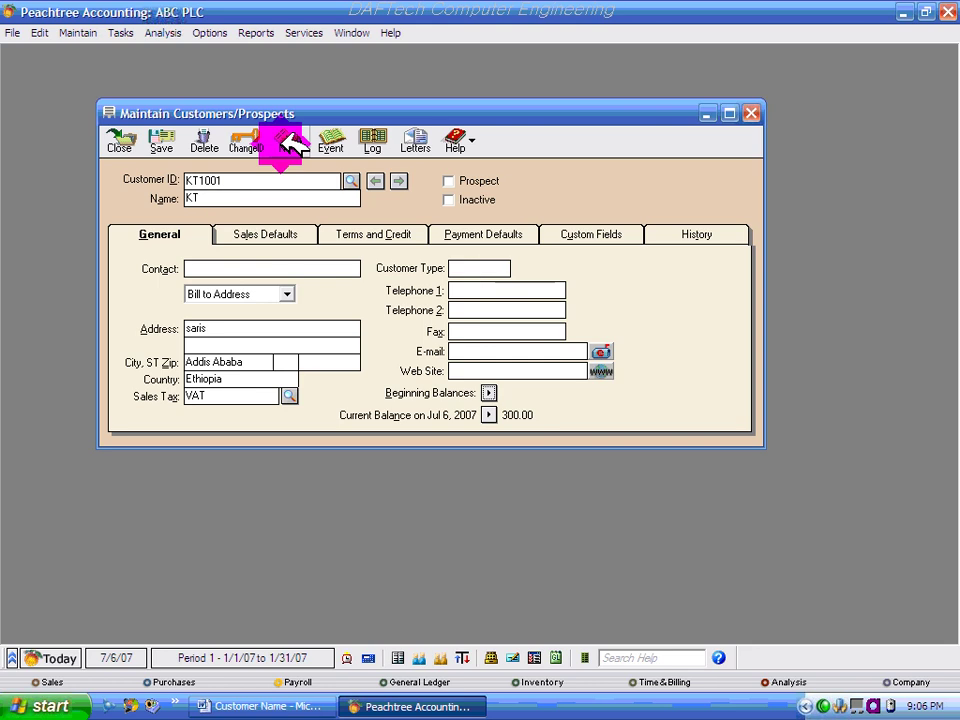
Step: Start a new customer record for AB, entering the customer ID and name from the Word table
left_click(289, 143)
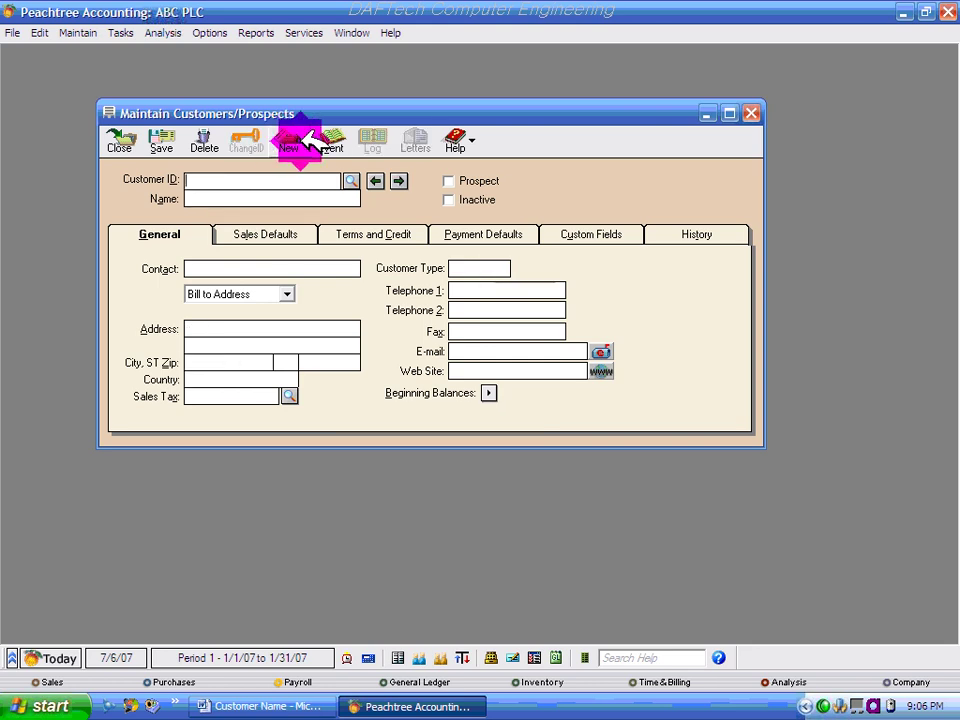
key("alt+Tab")
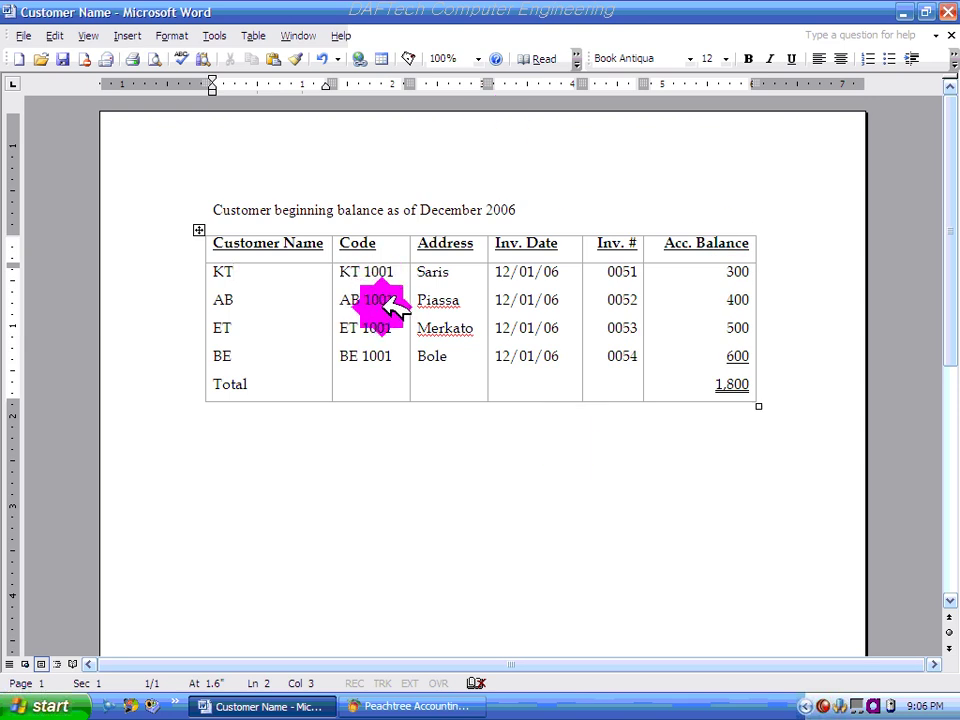
left_click(395, 706)
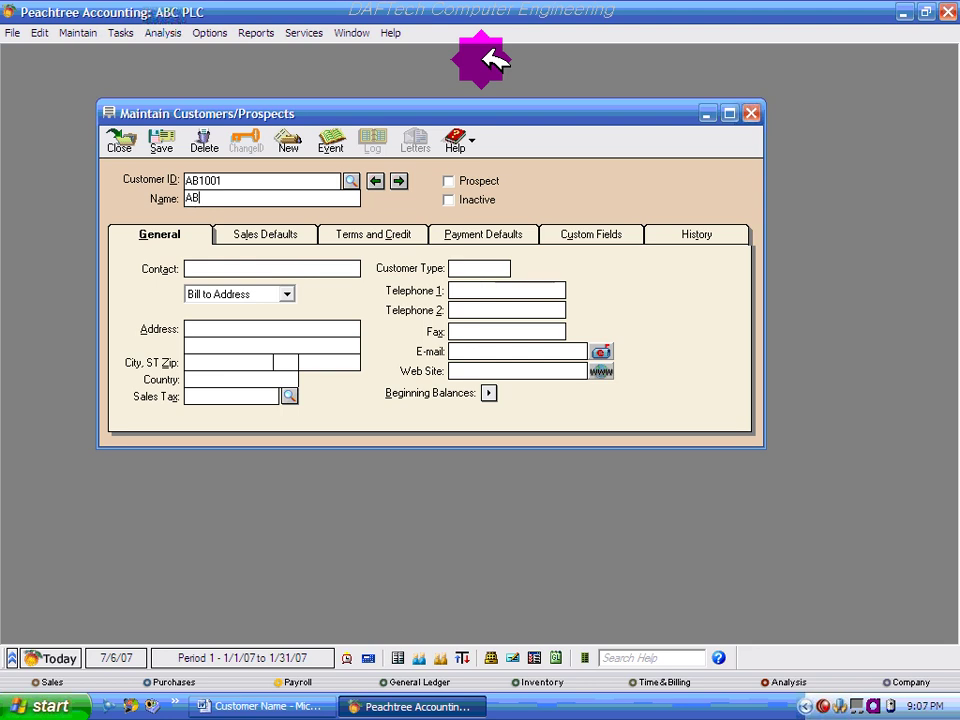
key("Tab")
key("Tab")
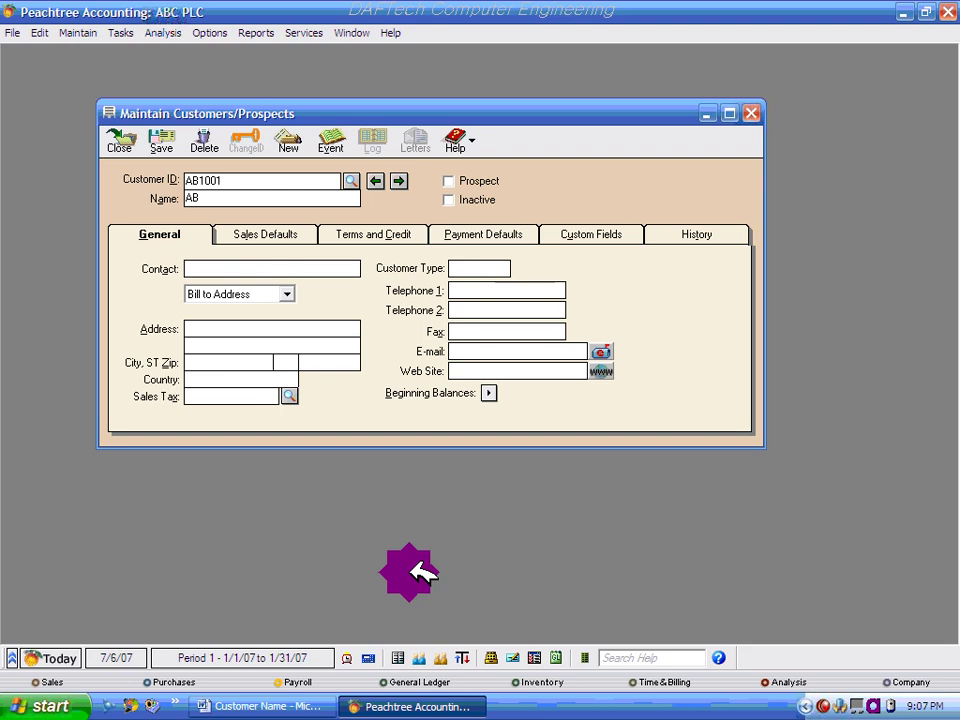
Step: Enter AB's address from the Word table in the Peachtree customer record and set the sales tax to VAT
left_click(285, 704)
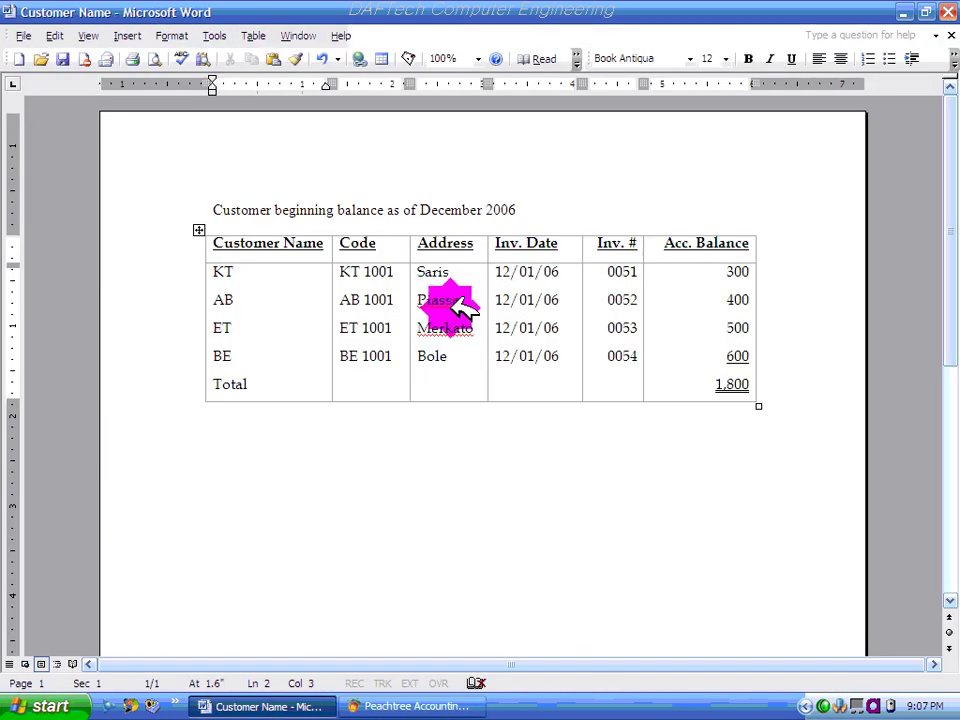
left_click(352, 706)
left_click(245, 338)
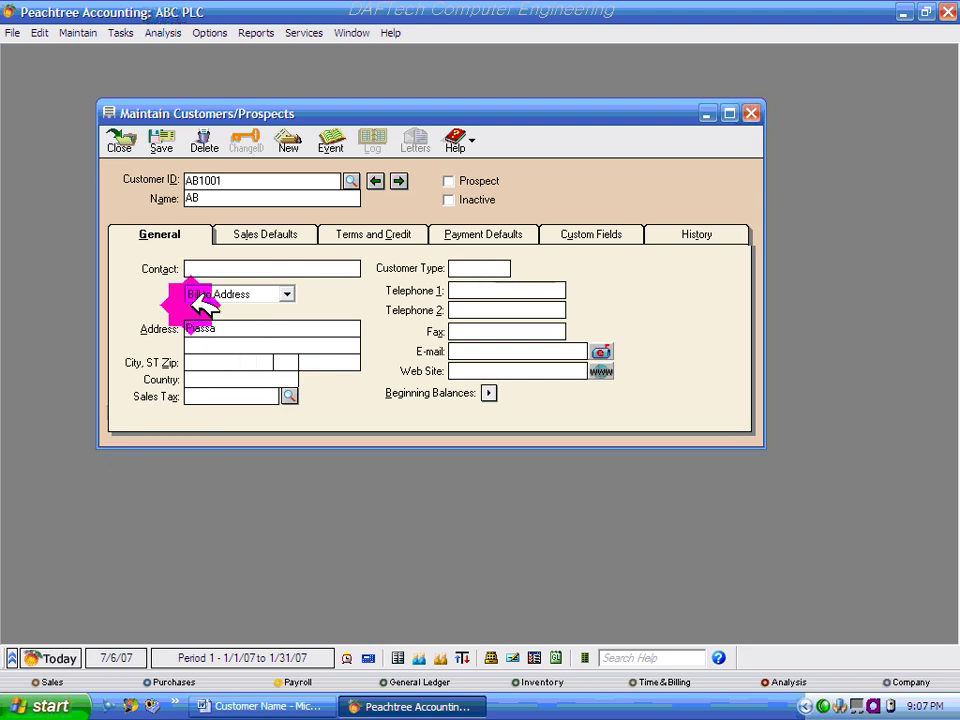
left_click(289, 396)
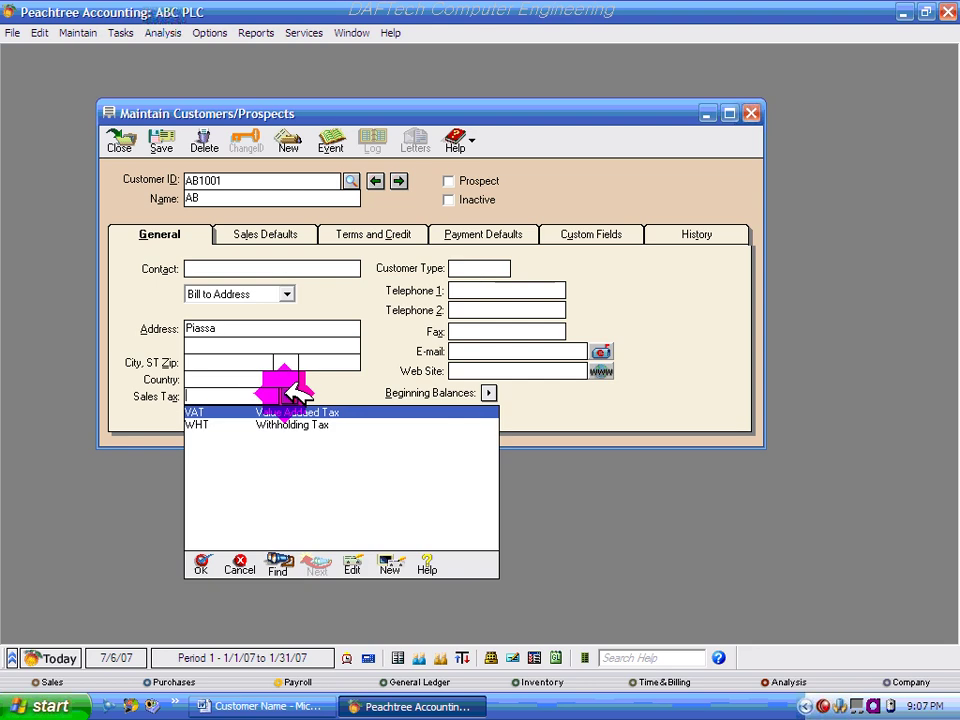
left_click(289, 396)
left_click(289, 396)
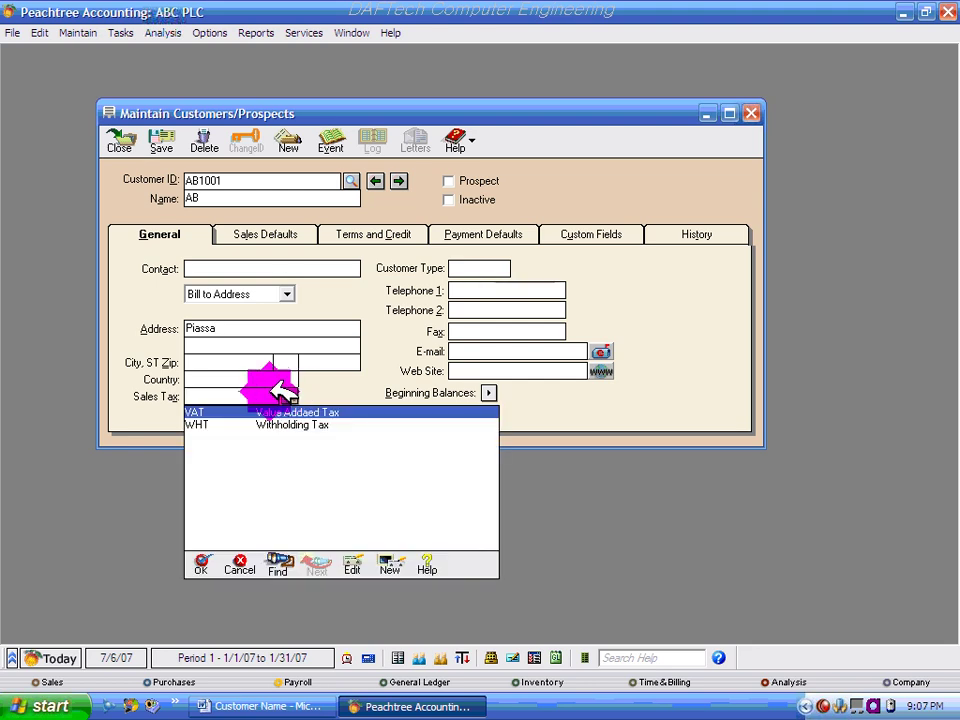
left_click(260, 410)
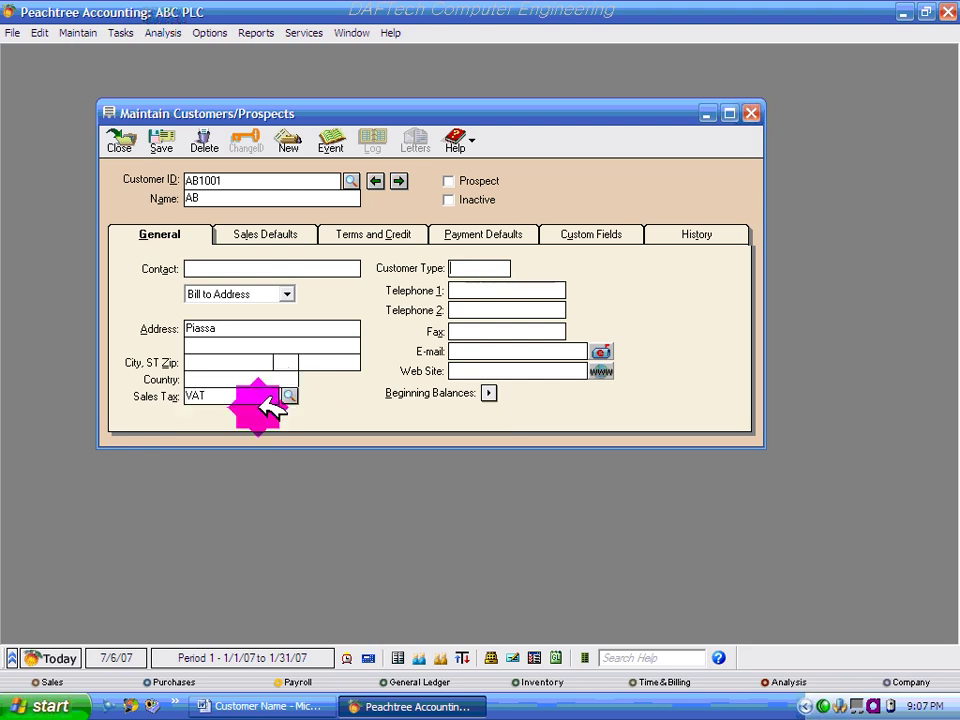
Step: Review AB's sales defaults and standard terms and credit, then save the customer record
left_click(276, 232)
left_click(369, 238)
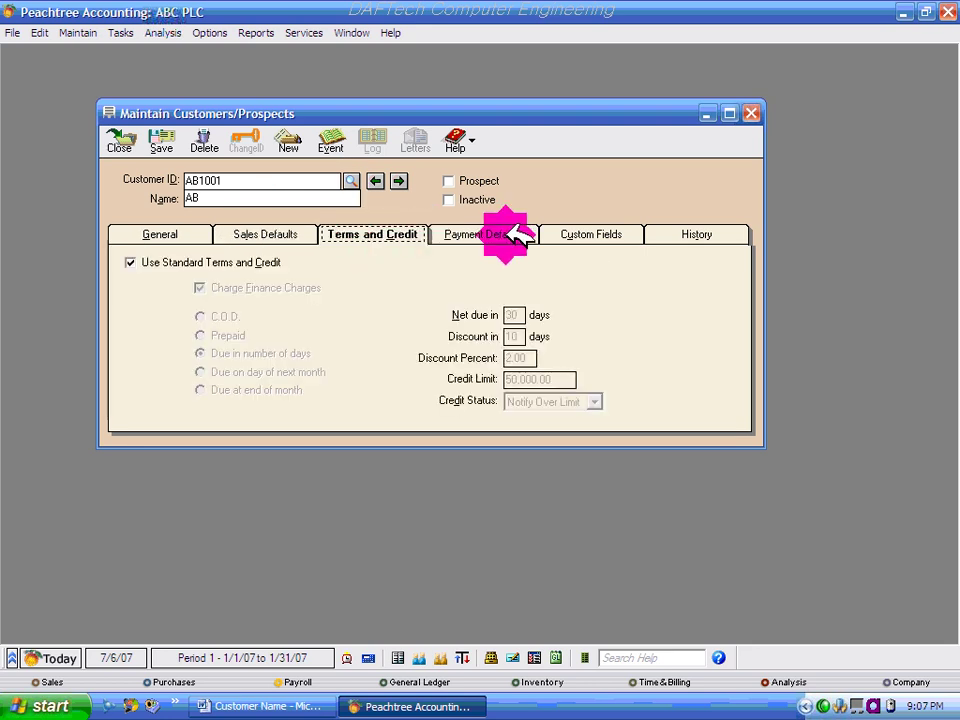
left_click(266, 233)
left_click(172, 232)
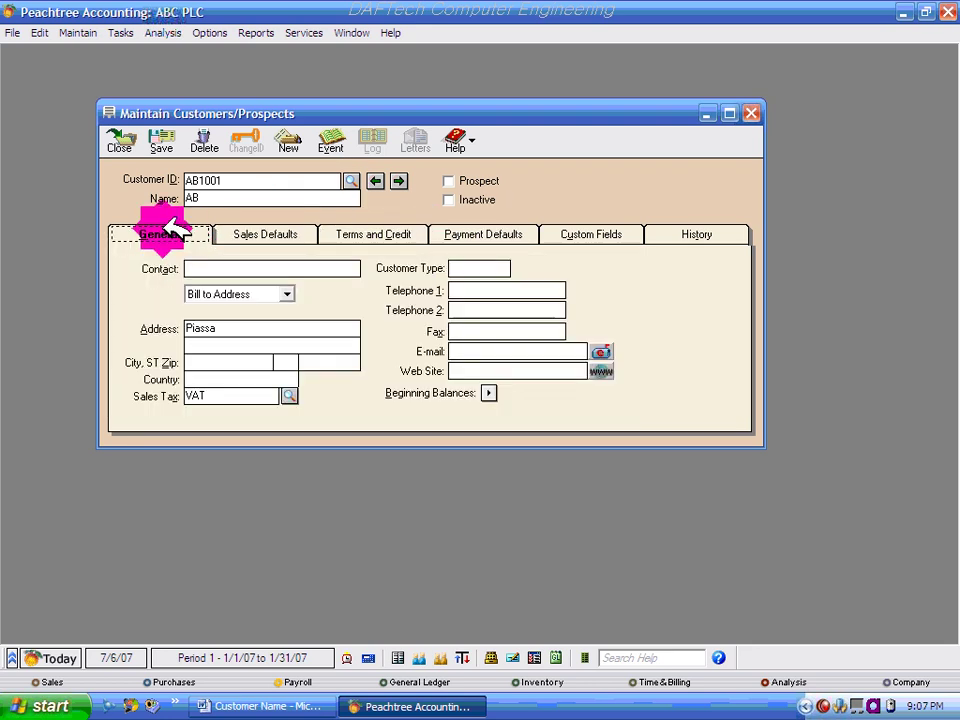
left_click(155, 143)
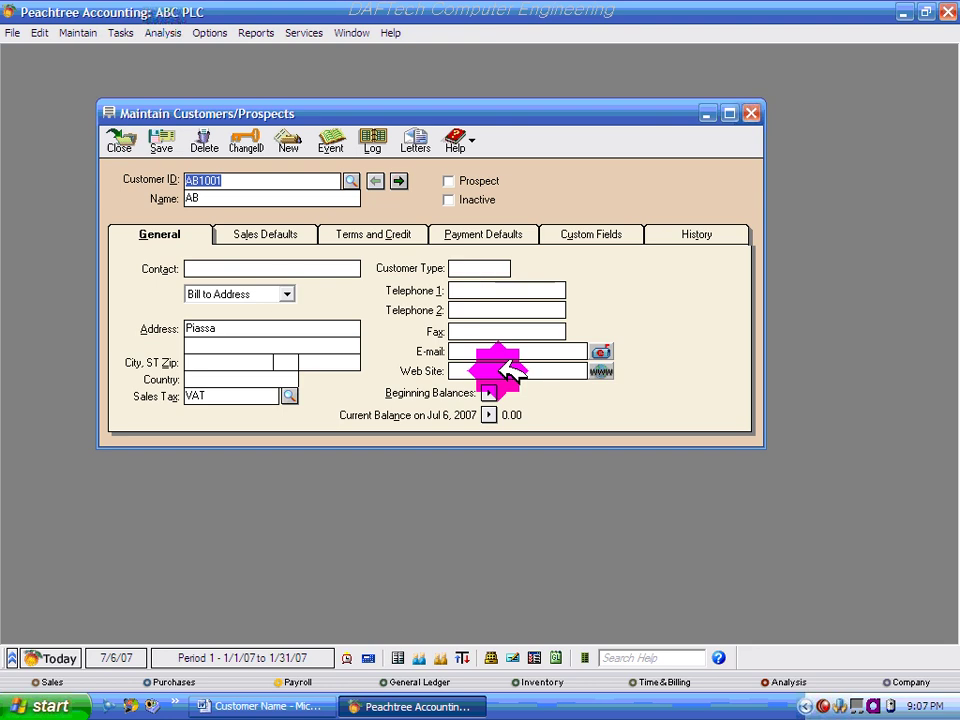
Step: Enter AB's beginning balance invoice as number 0052 dated 12/01/06, taking the details from the Word table
left_click(488, 390)
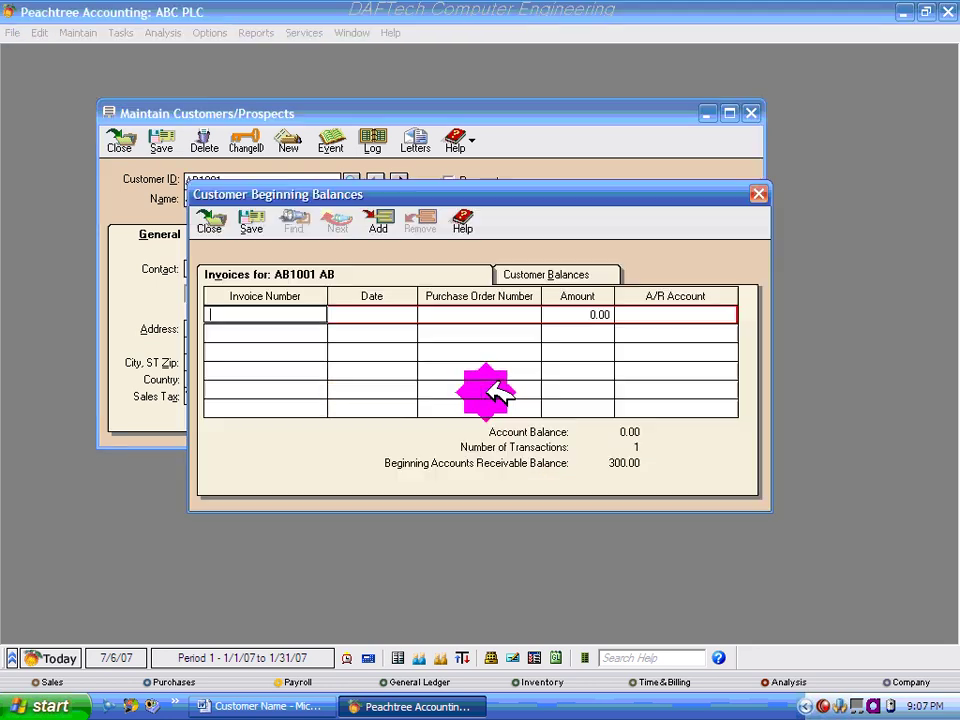
left_click(264, 706)
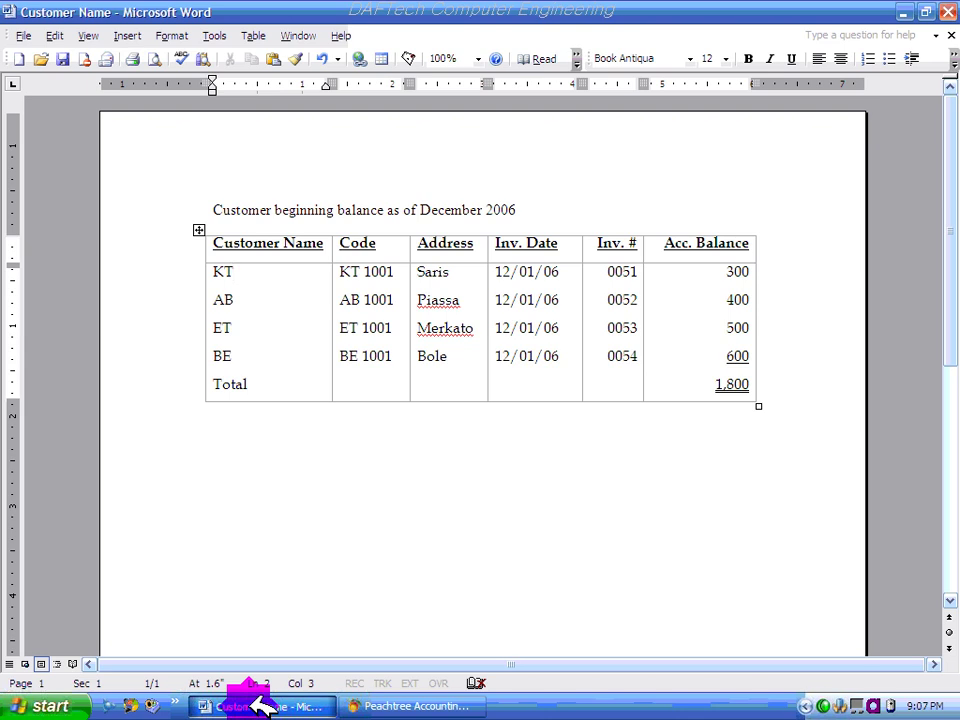
left_click(264, 706)
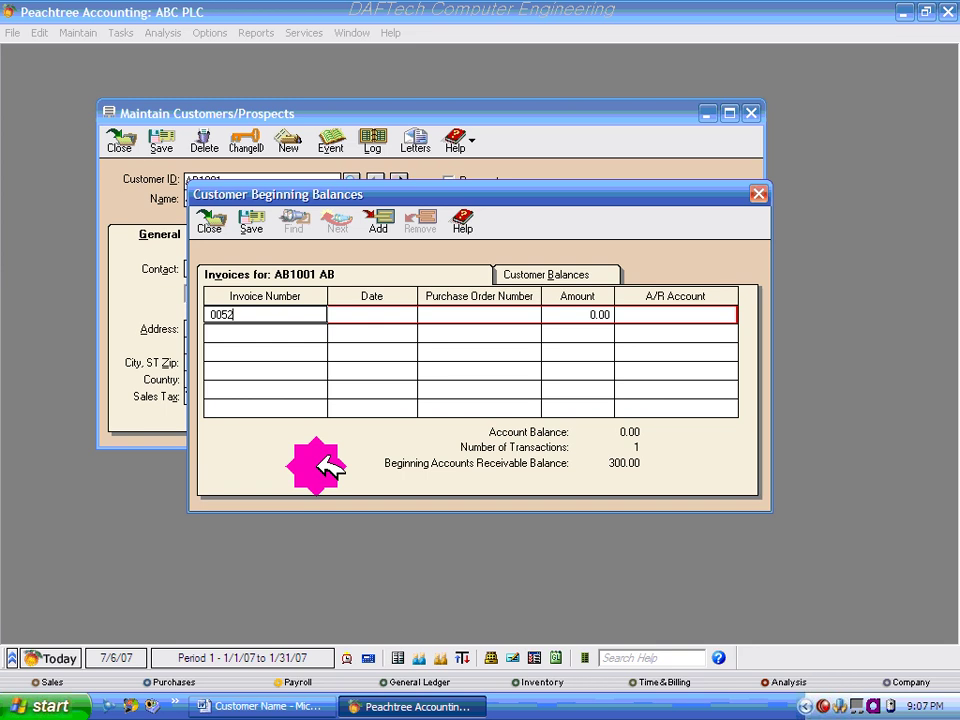
key("Tab")
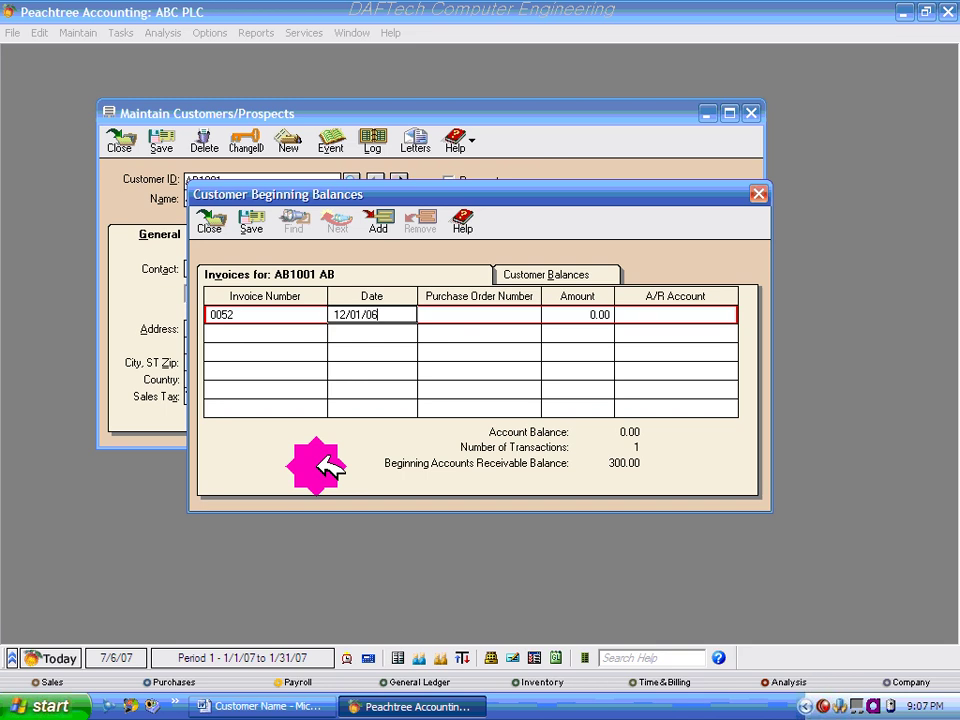
key("Tab")
key("Tab")
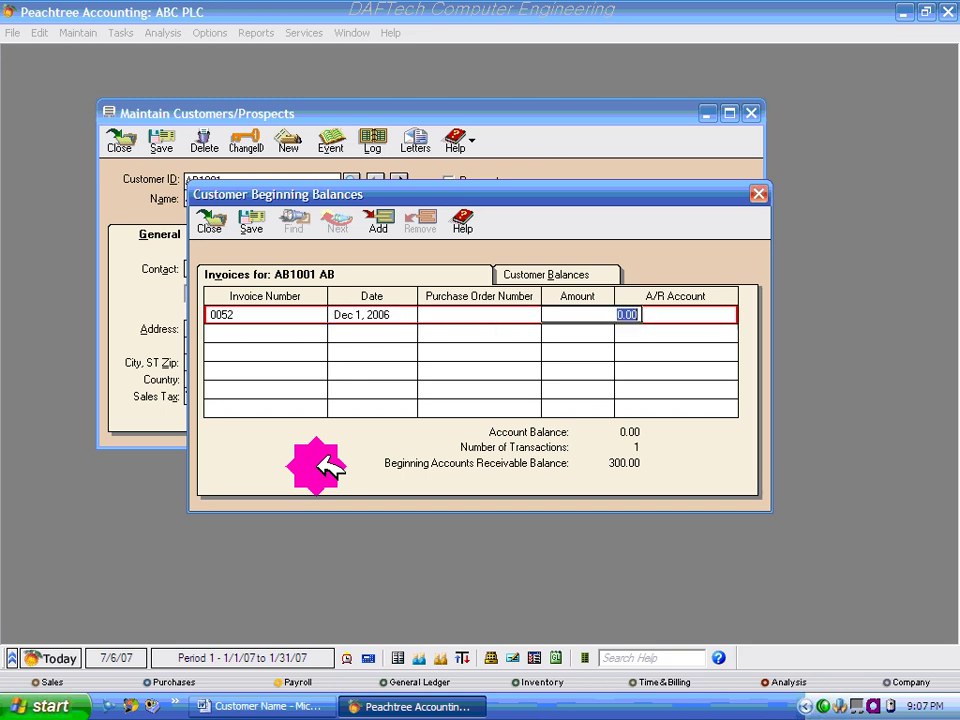
Step: Set invoice 0052's amount to 400 and its A/R account to 1140, then save and close the beginning balances
type("4")
key("Tab")
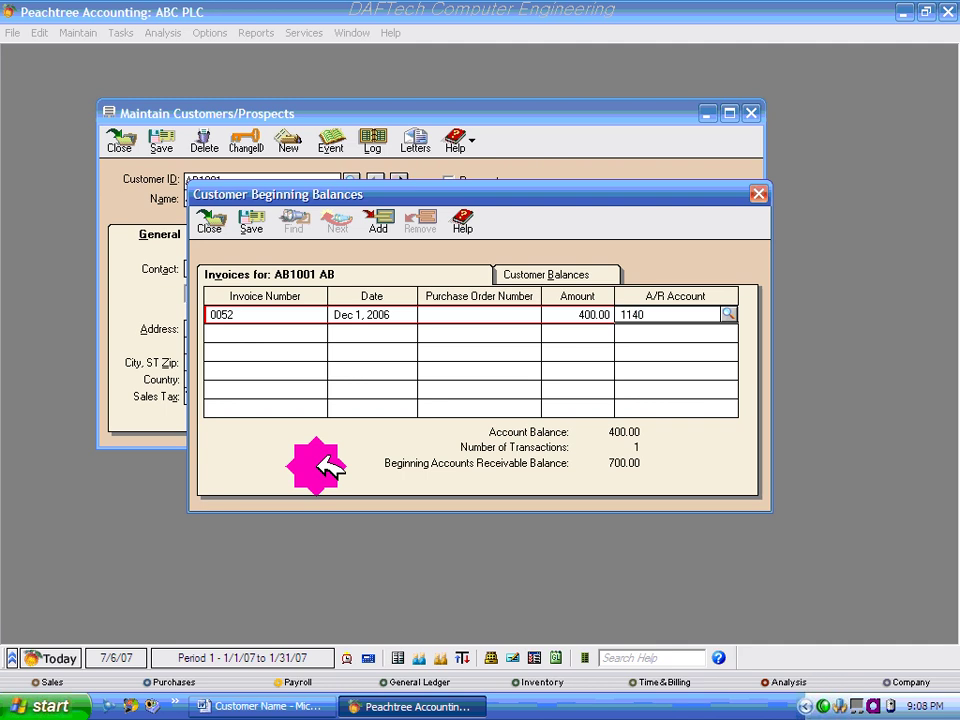
key("Tab")
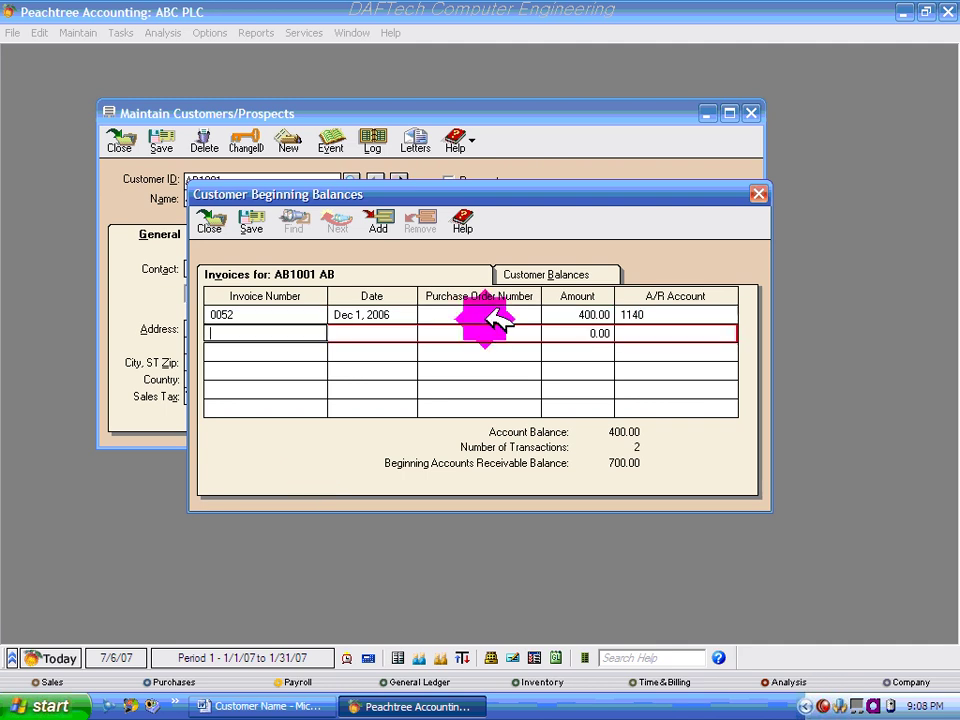
left_click(254, 216)
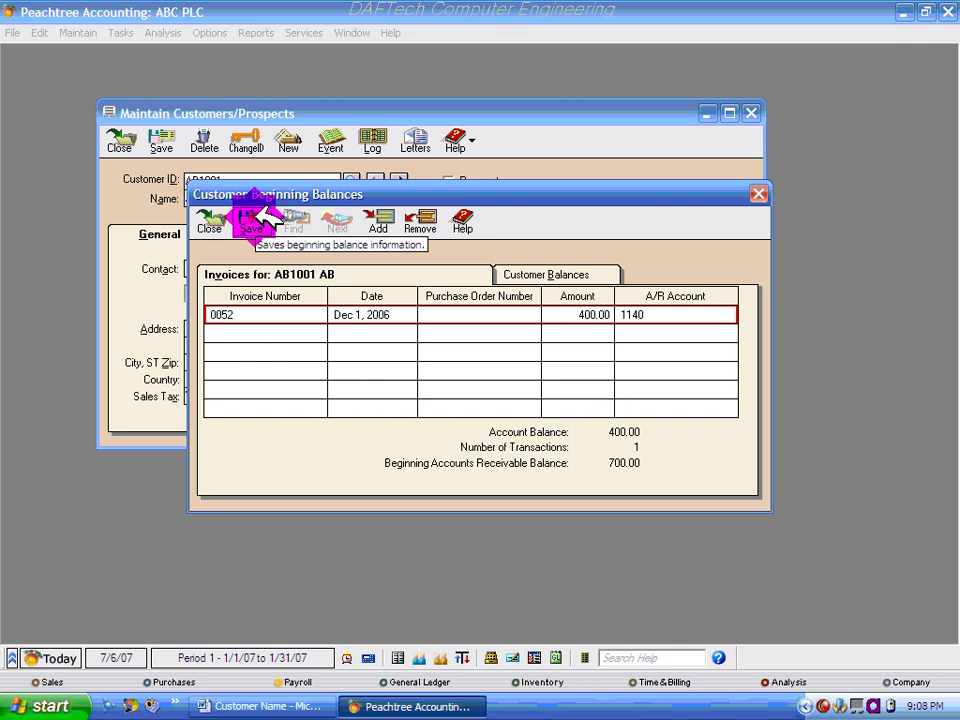
left_click(210, 220)
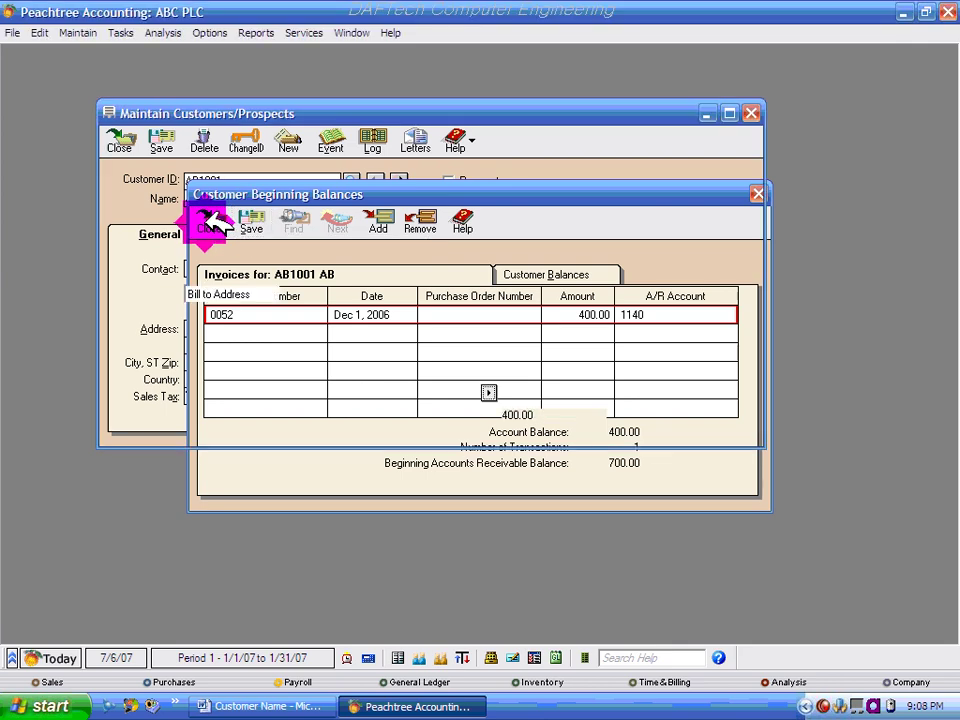
Step: Start a blank customer record, check the customer ID list and review the beginning balances of all customers
left_click(289, 141)
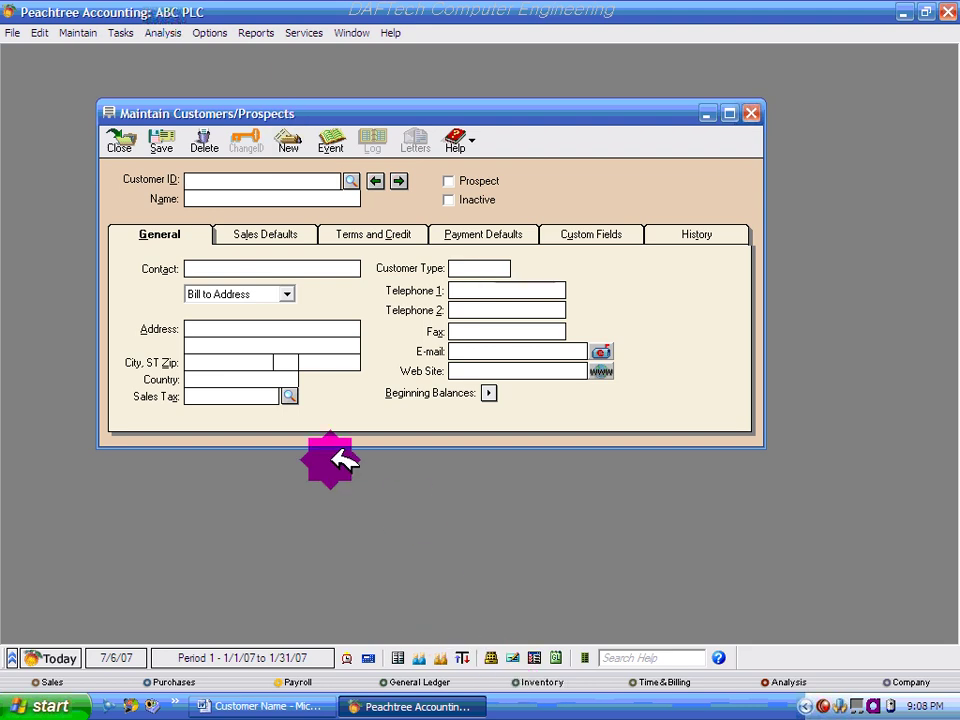
left_click(352, 180)
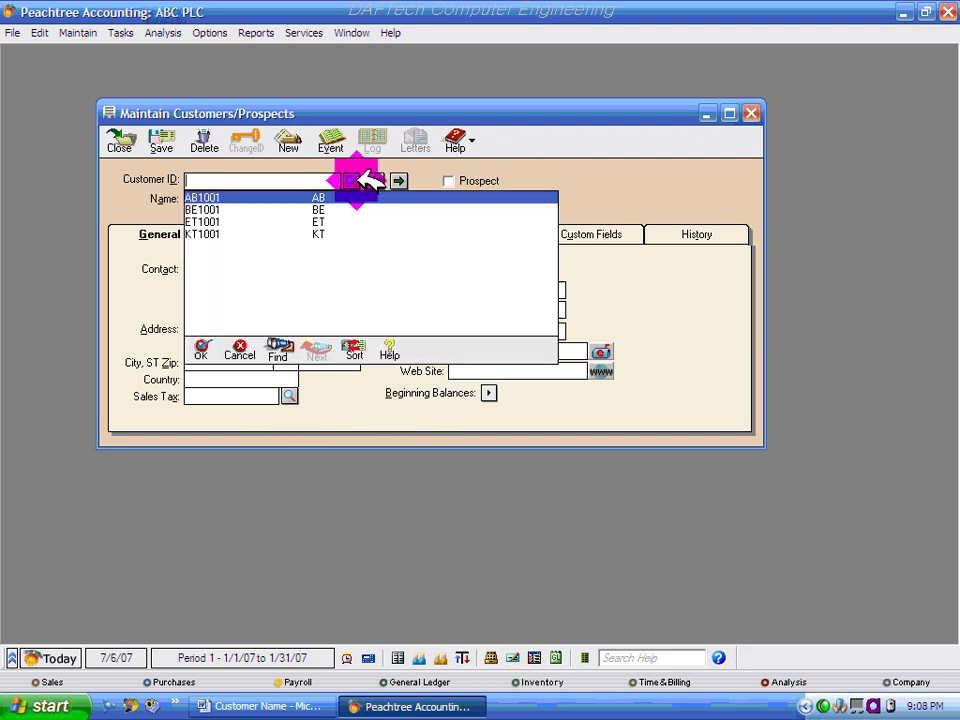
left_click(352, 180)
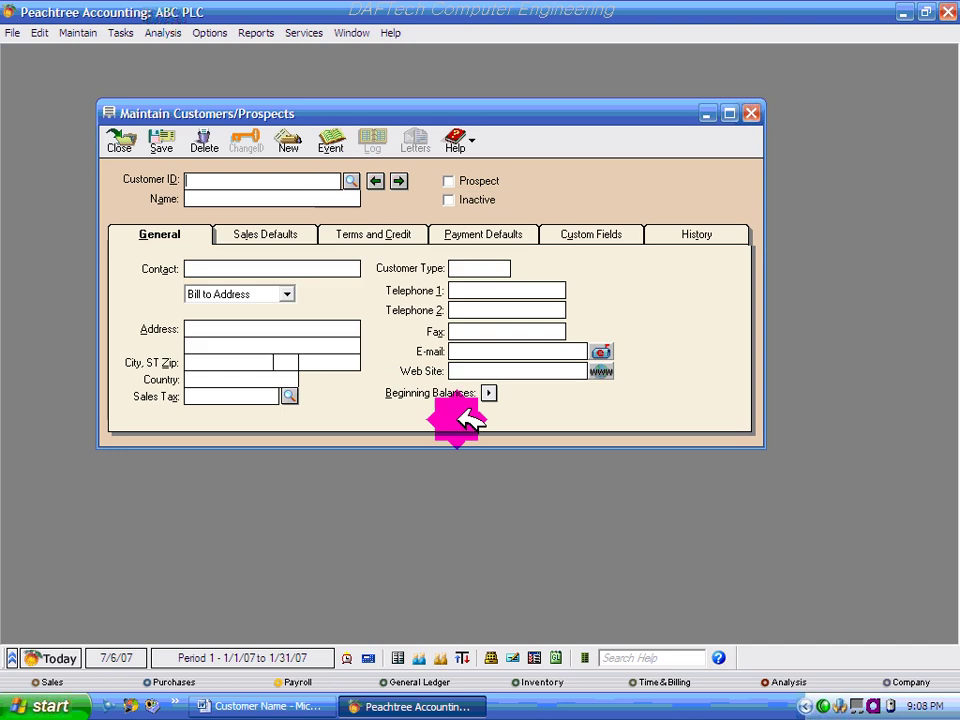
left_click(489, 393)
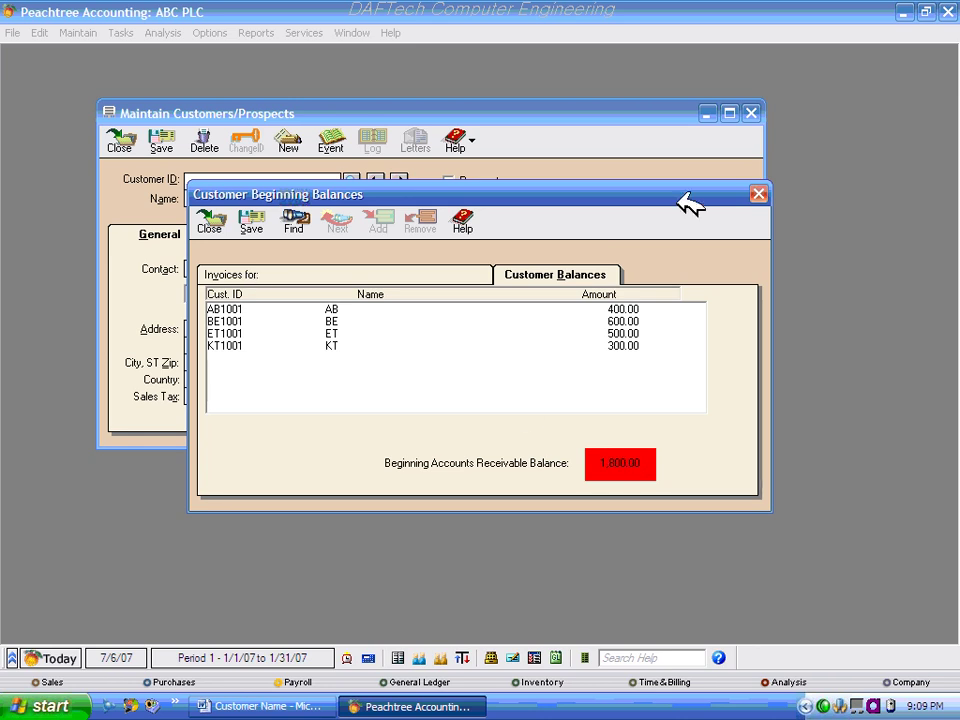
left_click(610, 396)
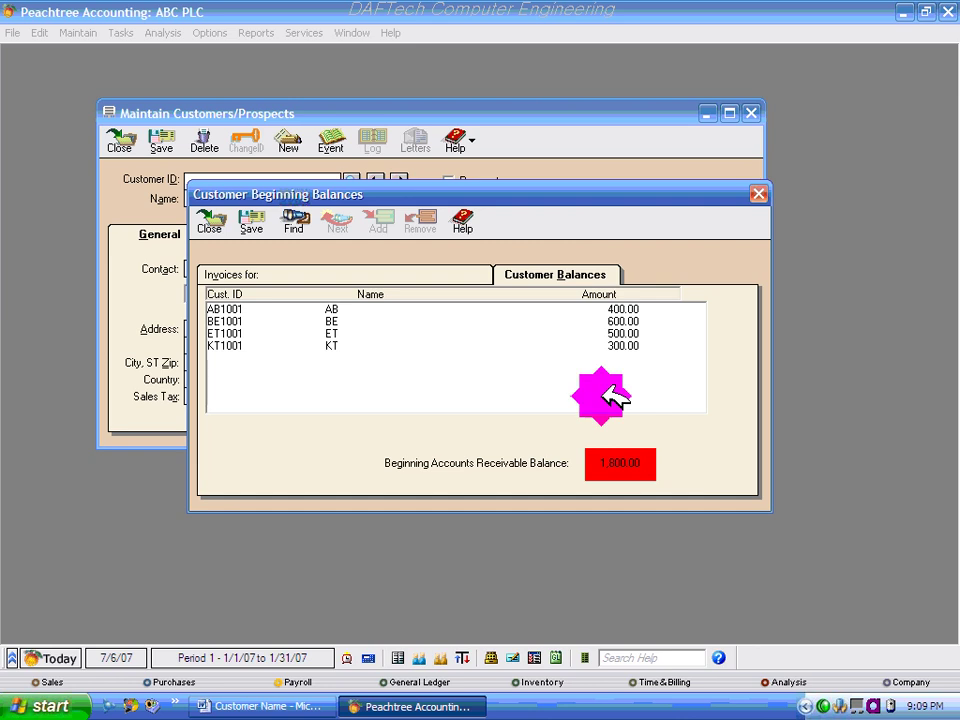